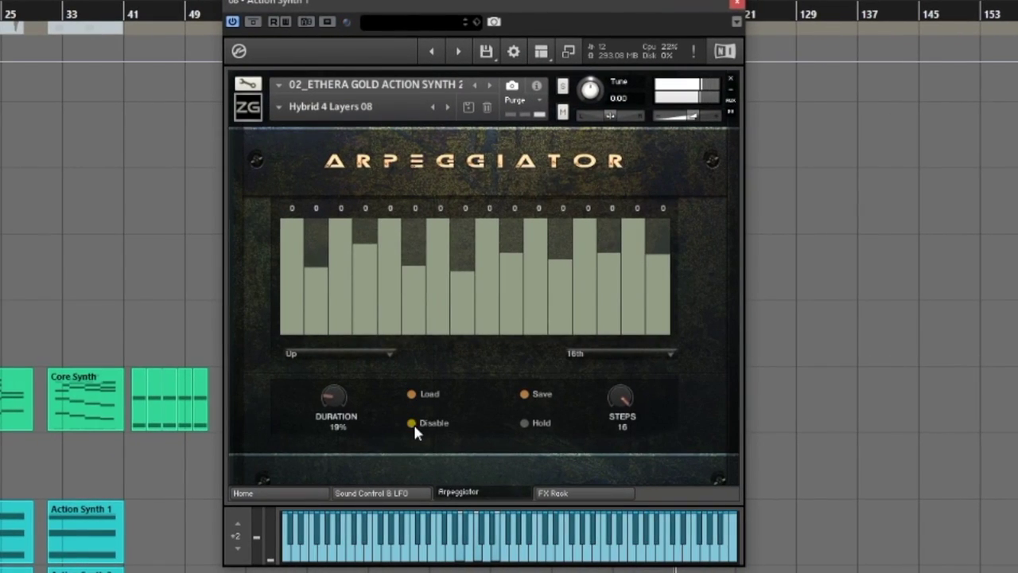
# - Redraw the arpeggiator's 16 step levels as a wave-shaped pattern and show the FX Rack page
pyautogui.moveTo(303, 288)
pyautogui.mouseDown()
pyautogui.moveTo(394, 249)
pyautogui.moveTo(558, 269)
pyautogui.mouseUp()
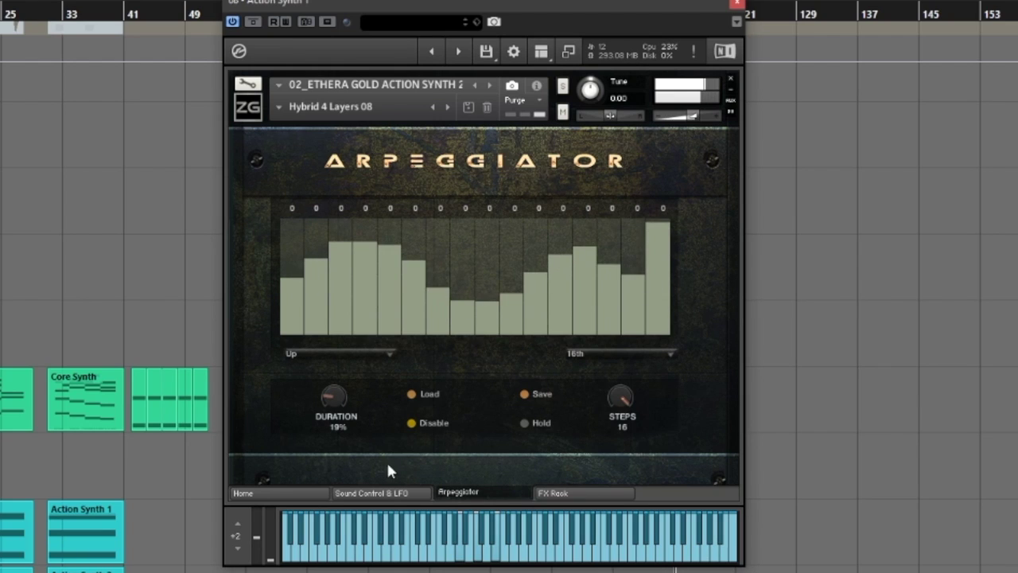
pyautogui.click(278, 499)
pyautogui.click(553, 493)
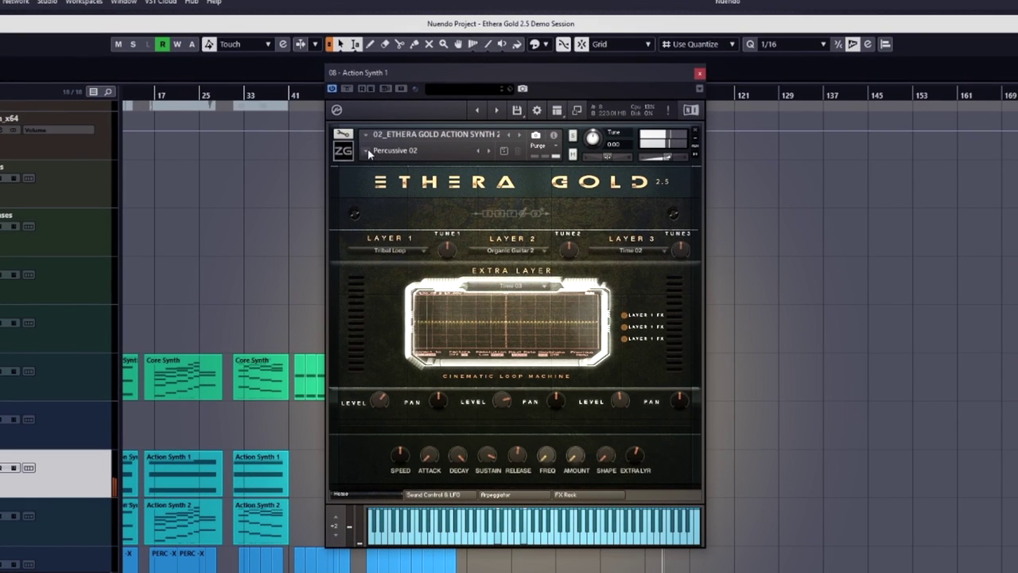
# - Load the Hybrid Guitar 01 snapshot from the single-layer Hybrid category of the Action Synth
pyautogui.click(368, 149)
pyautogui.moveTo(389, 171)
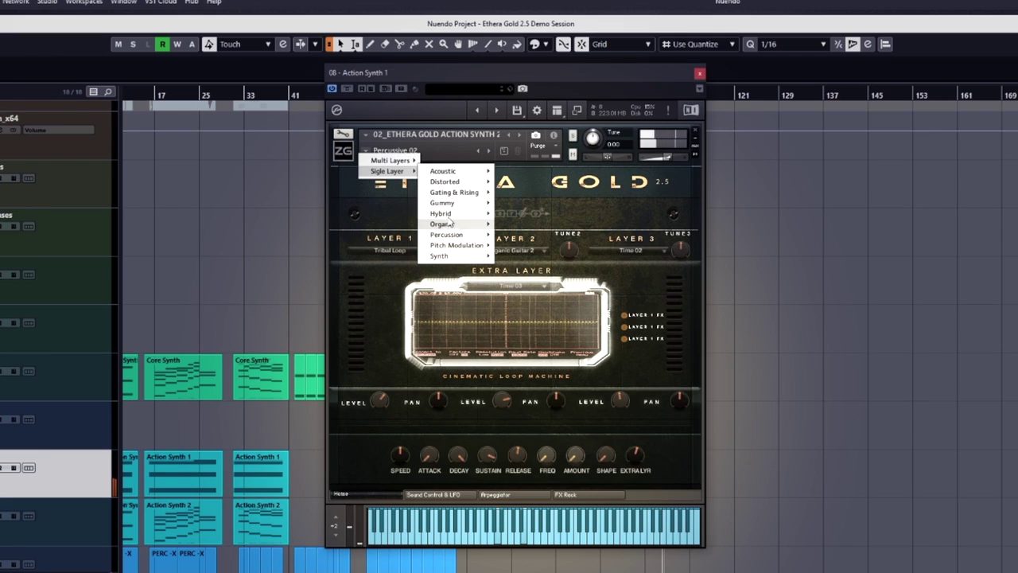
pyautogui.moveTo(476, 218)
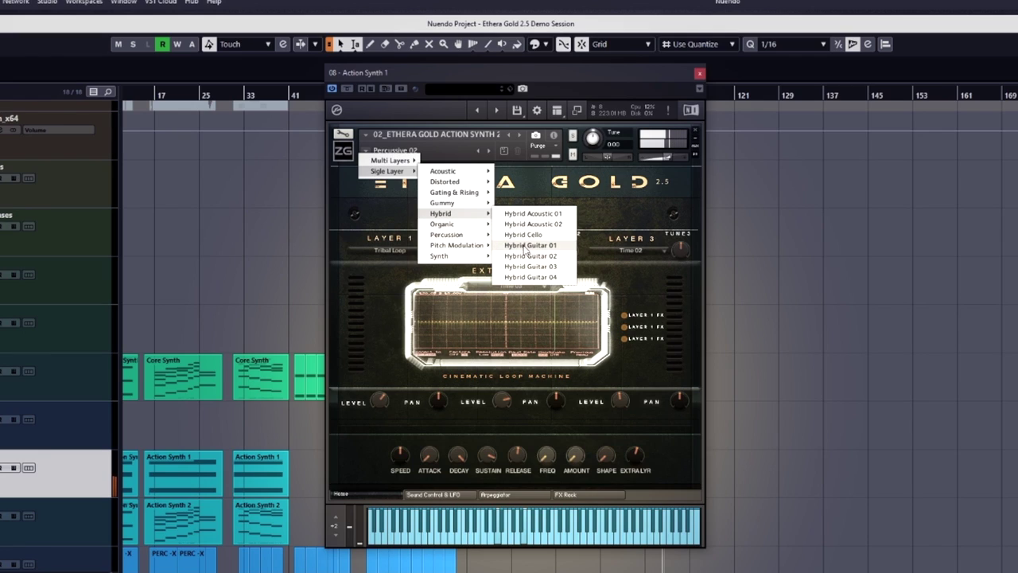
pyautogui.click(525, 246)
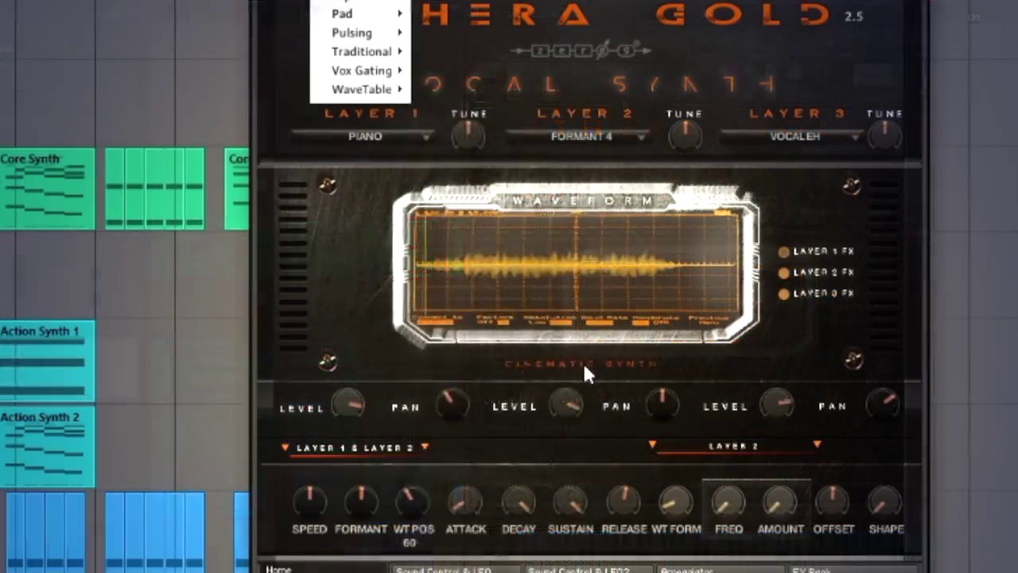
# - Browse the complex multi-layer Hybrid snapshots available for the Action Synth
pyautogui.moveTo(362, 89)
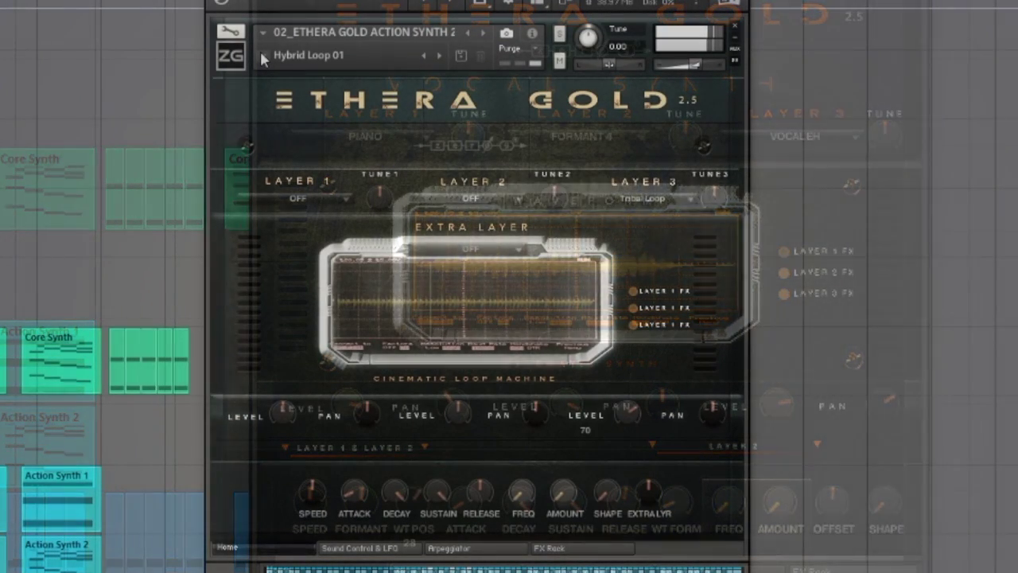
pyautogui.click(263, 55)
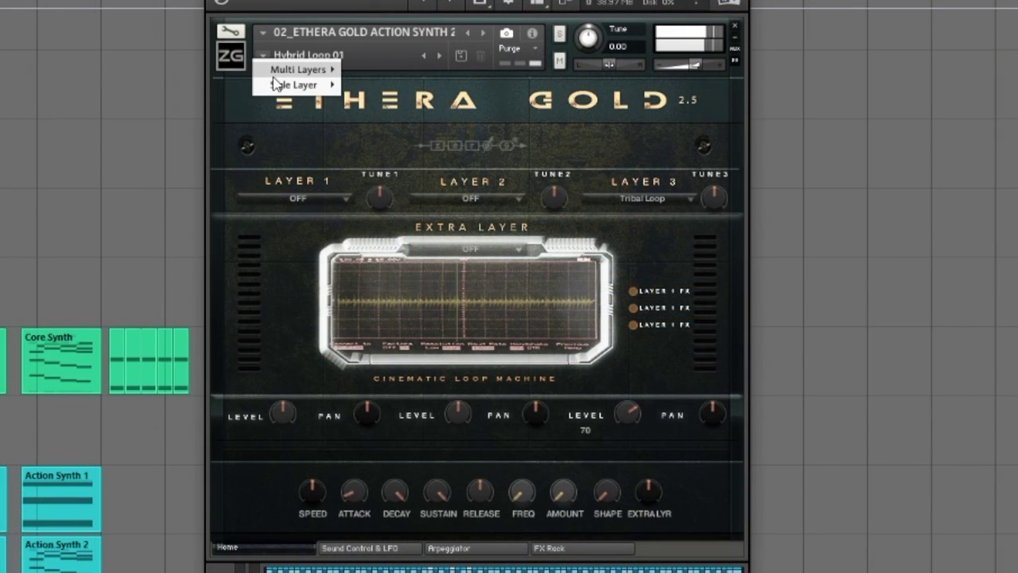
pyautogui.moveTo(303, 70)
pyautogui.moveTo(389, 70)
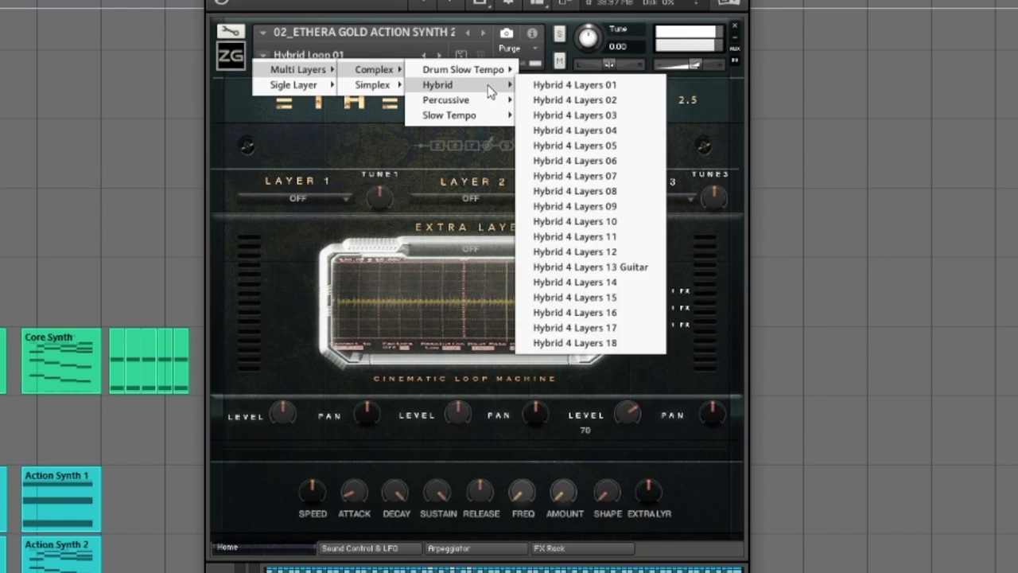
pyautogui.moveTo(459, 87)
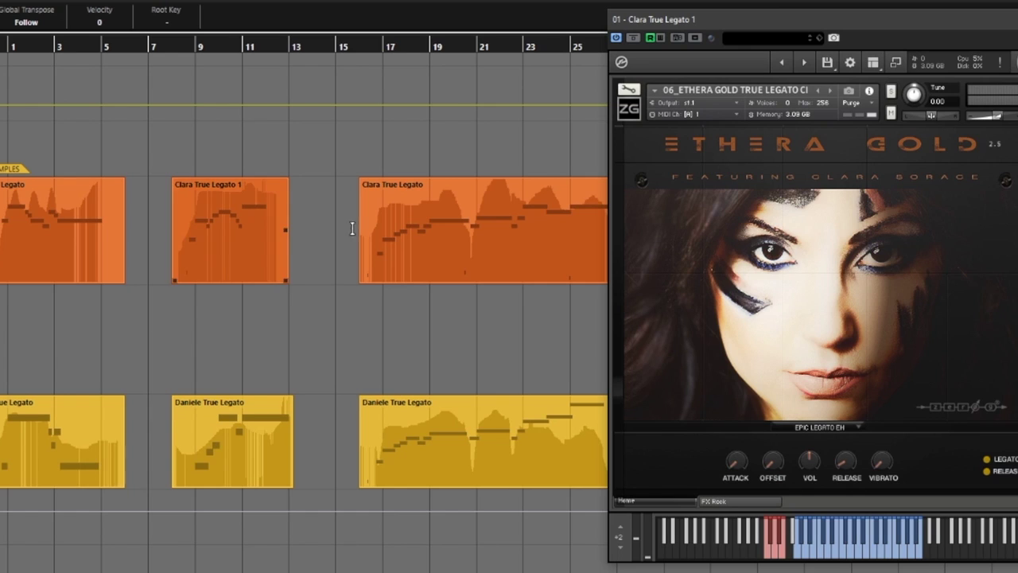
# - Move the Clara True Legato 1 instrument window slightly and open the notes of the track's first part
pyautogui.moveTo(847, 16); pyautogui.dragTo(818, 22)
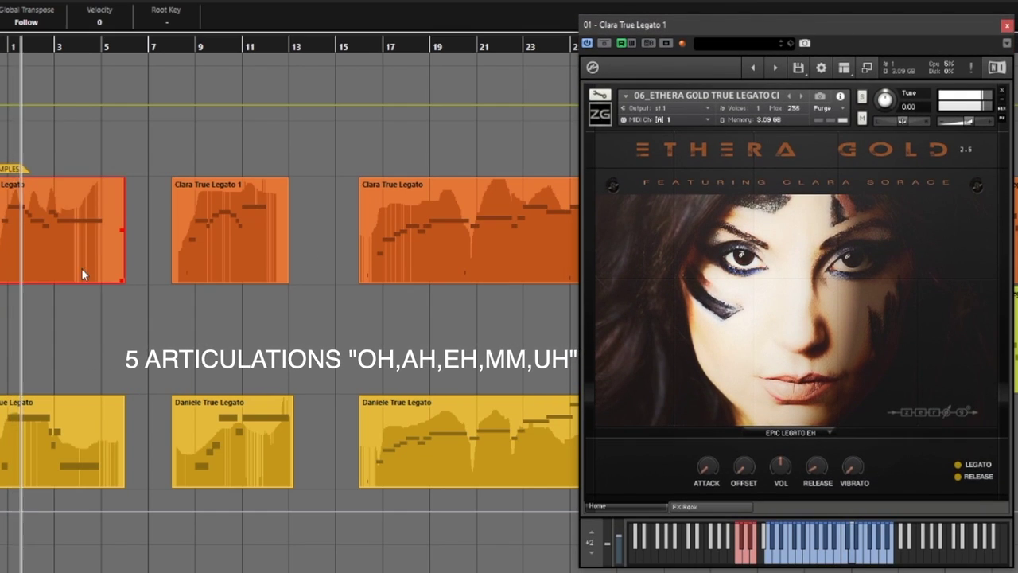
pyautogui.doubleClick(82, 269)
pyautogui.scroll(4, 114, 327)
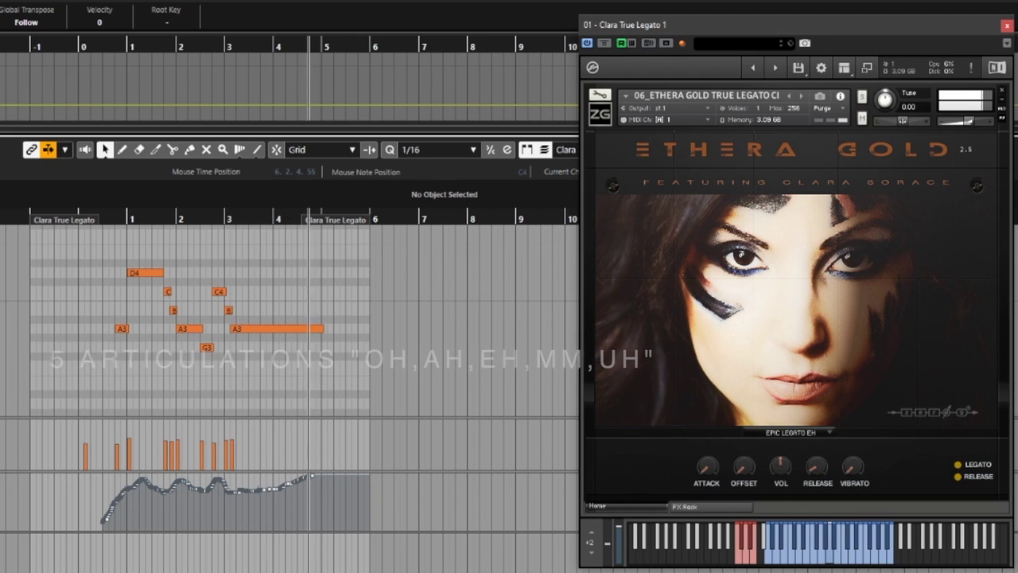
# - Examine the notes of the Clara True Legato 1 part around bars 9 to 12 and close the note editor
pyautogui.hotkey('ctrl', 'e')
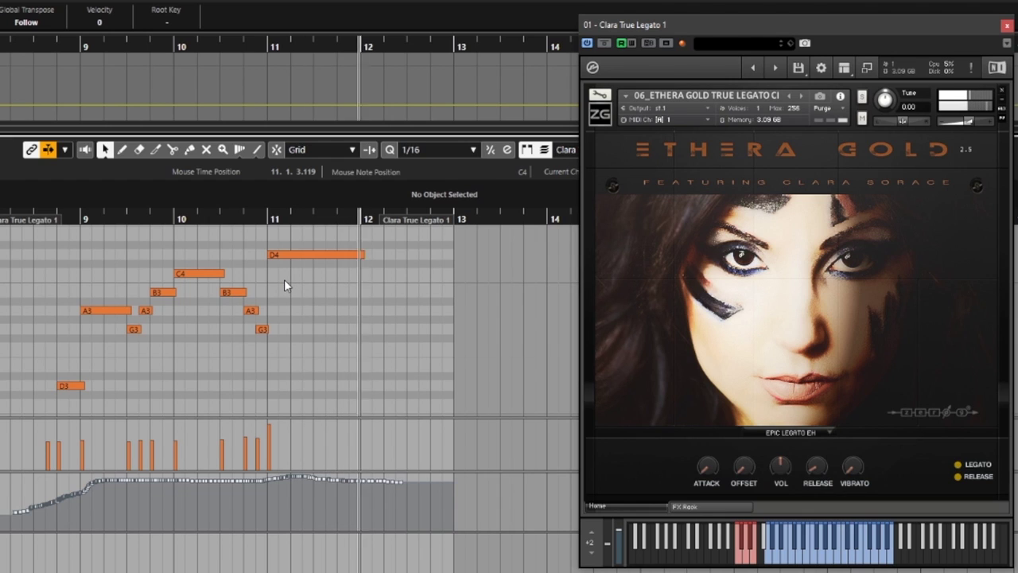
pyautogui.hotkey('ctrl', 'alt', 'e')
pyautogui.press('g')
pyautogui.press('g')
pyautogui.press('g')
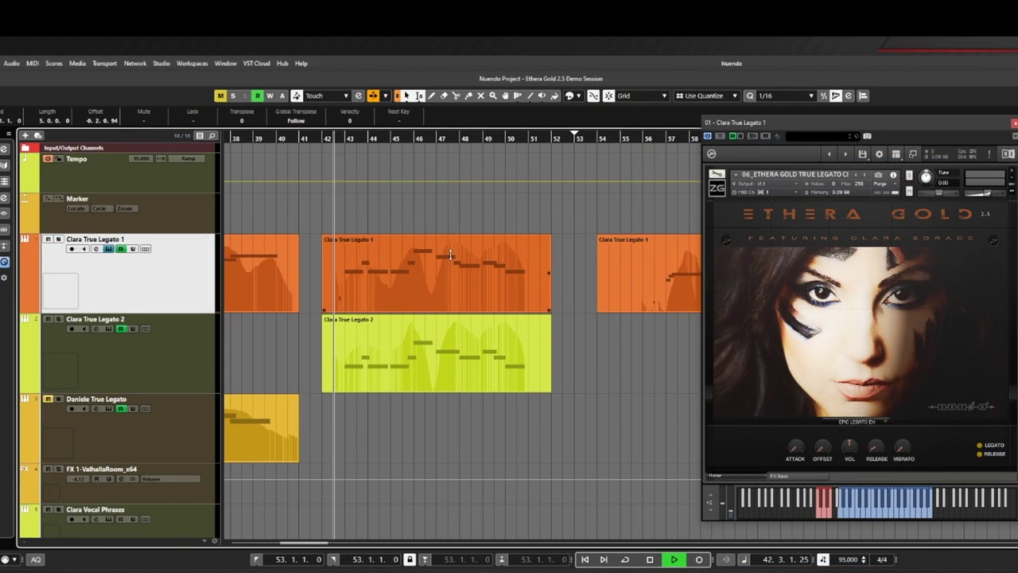
# - Show the Clara True Legato 2 instrument beside the first one during playback, stop playback and close that instrument window
pyautogui.click(110, 330)
pyautogui.moveTo(377, 131); pyautogui.dragTo(171, 126)
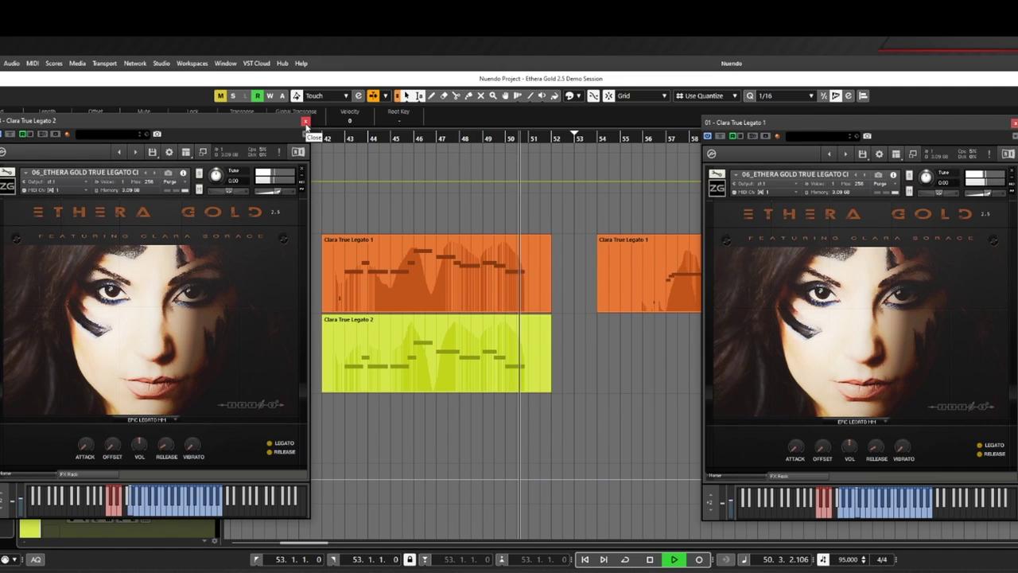
pyautogui.press('space')
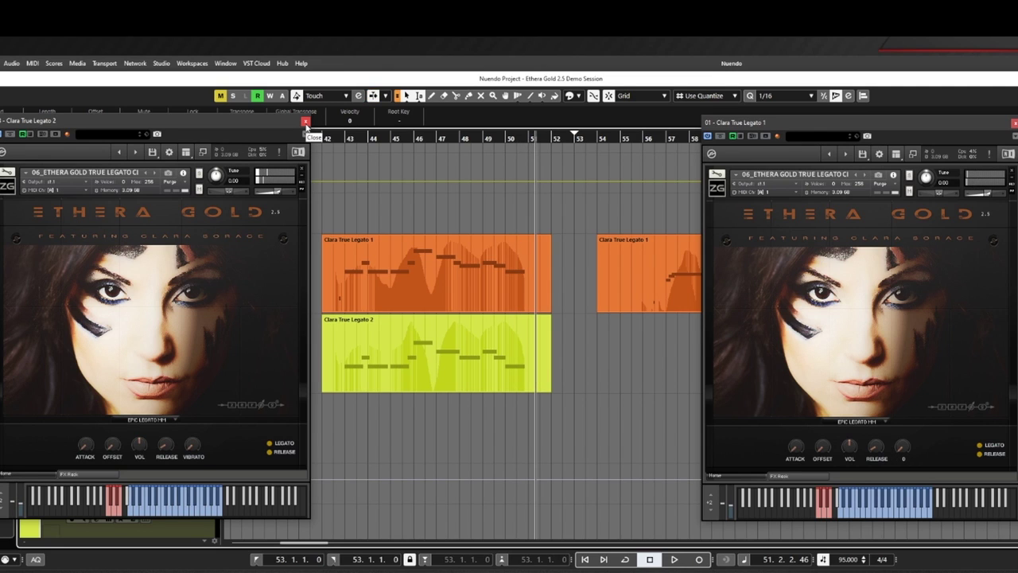
pyautogui.click(306, 122)
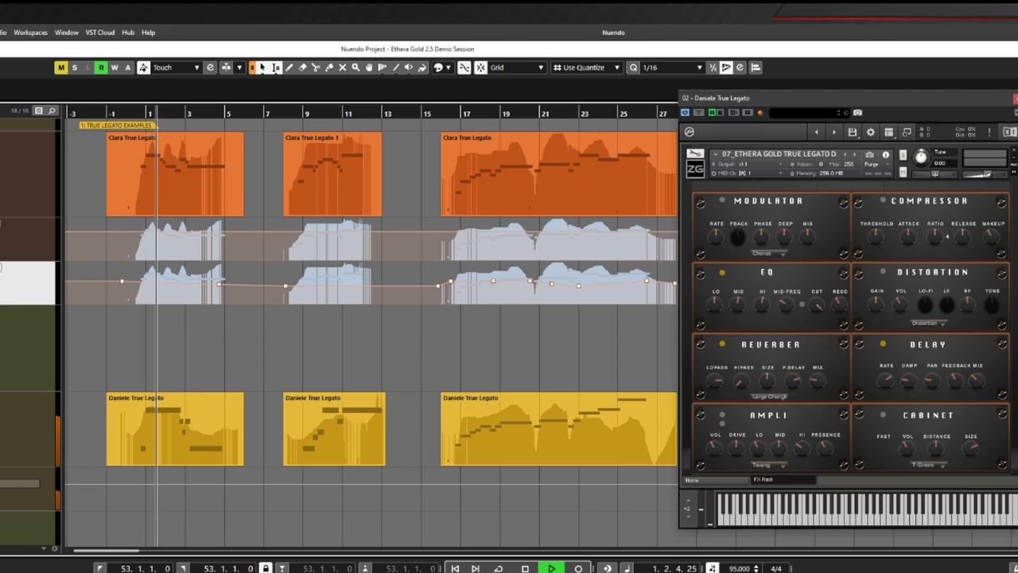
# - Show the Home page of the Daniele True Legato instrument, open its second part's notes and close the Clara True Legato 1 window
pyautogui.click(740, 479)
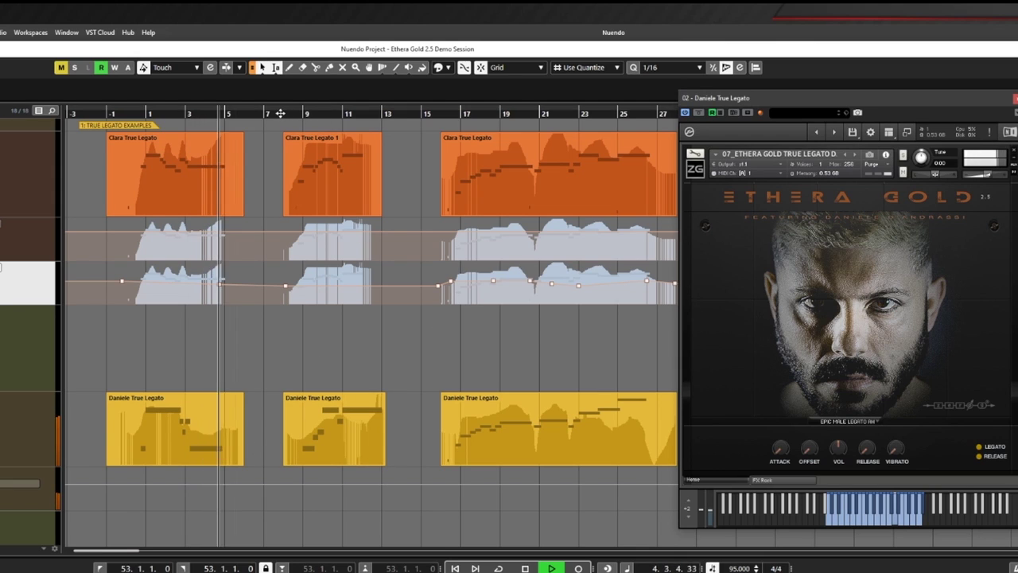
pyautogui.doubleClick(312, 465)
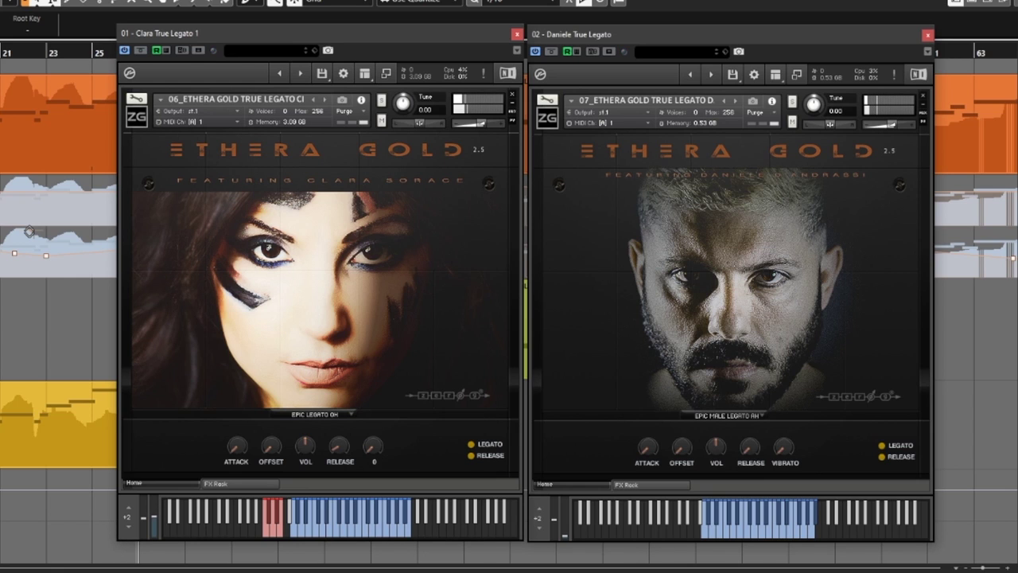
pyautogui.click(517, 35)
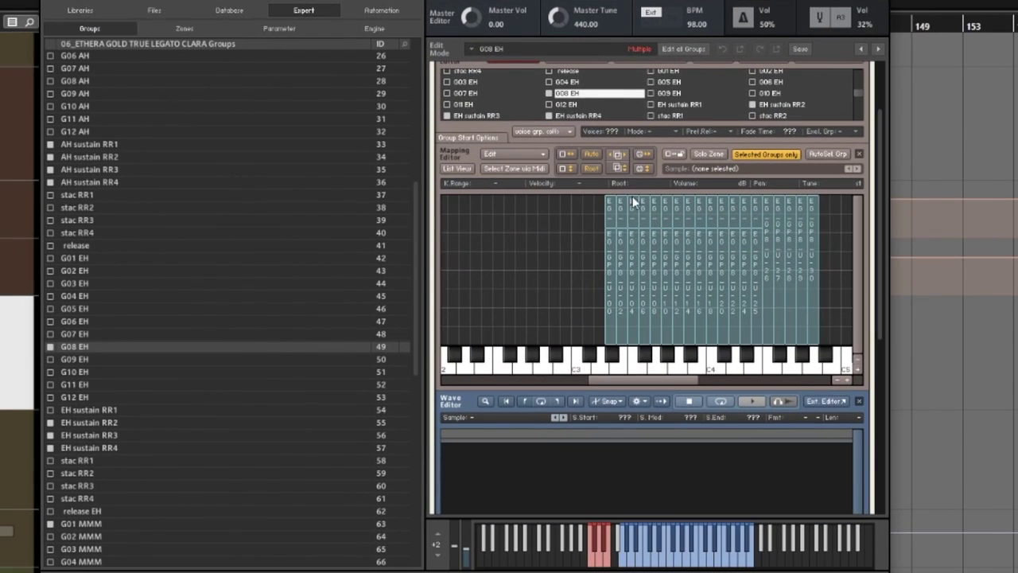
# - Display the G07 EH group's sample zones in the Clara legato instrument's mapping editor and examine the mapping
pyautogui.moveTo(628, 385); pyautogui.dragTo(667, 382)
pyautogui.click(462, 92)
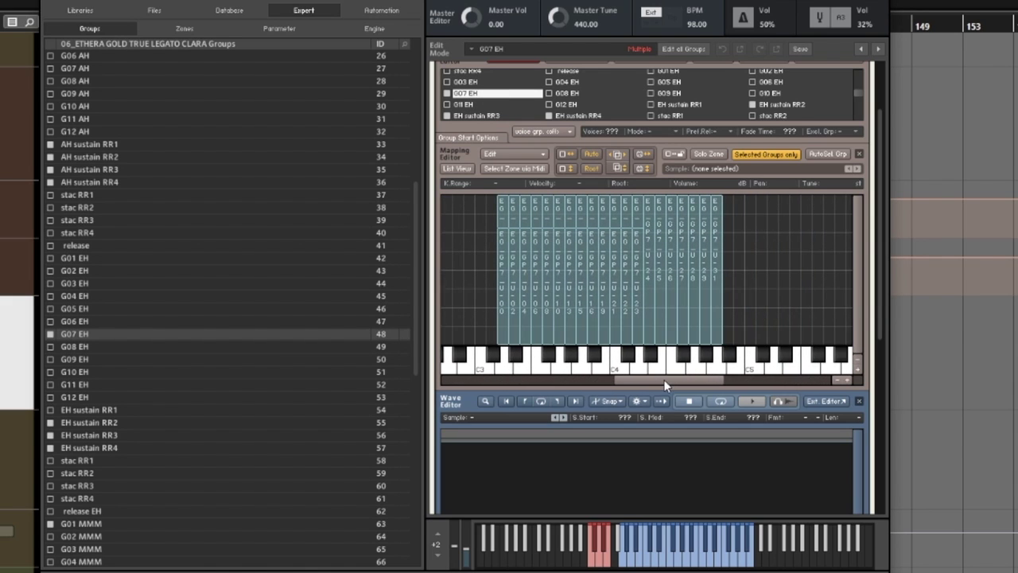
pyautogui.click(633, 279)
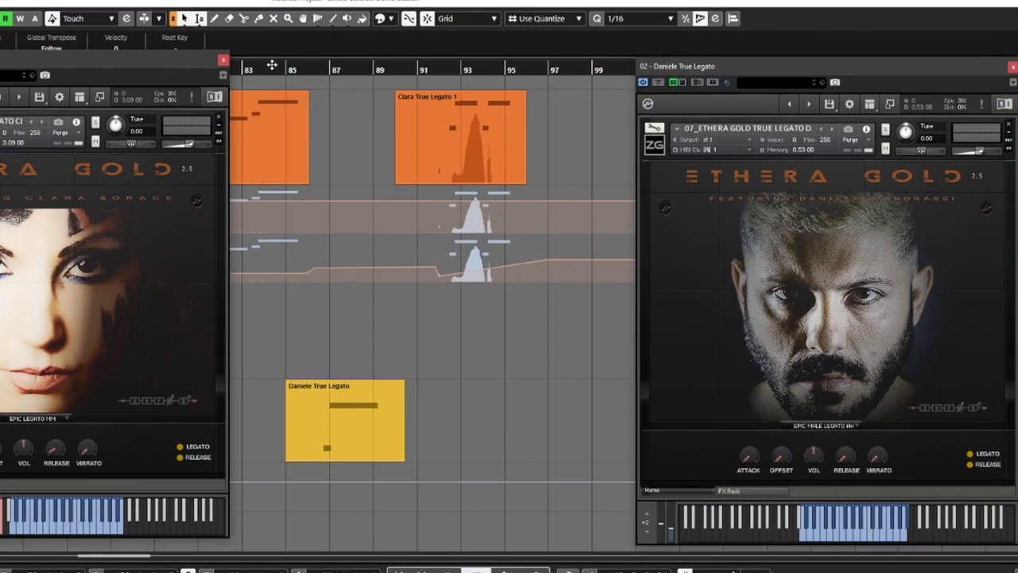
# - Close the Clara instrument window, start playback from about bar 86 and open the Daniele True Legato part's notes
pyautogui.click(222, 62)
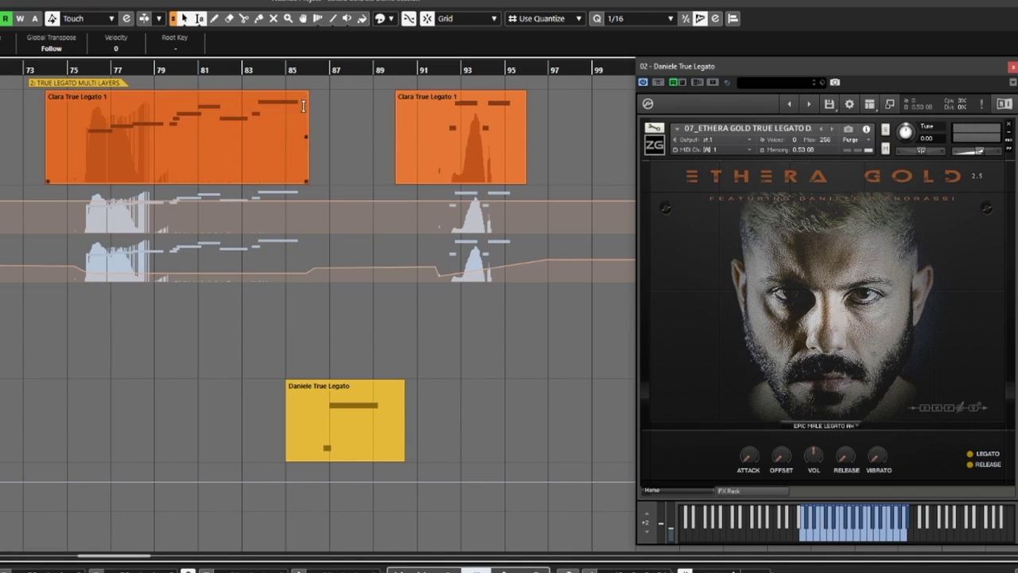
pyautogui.click(318, 70)
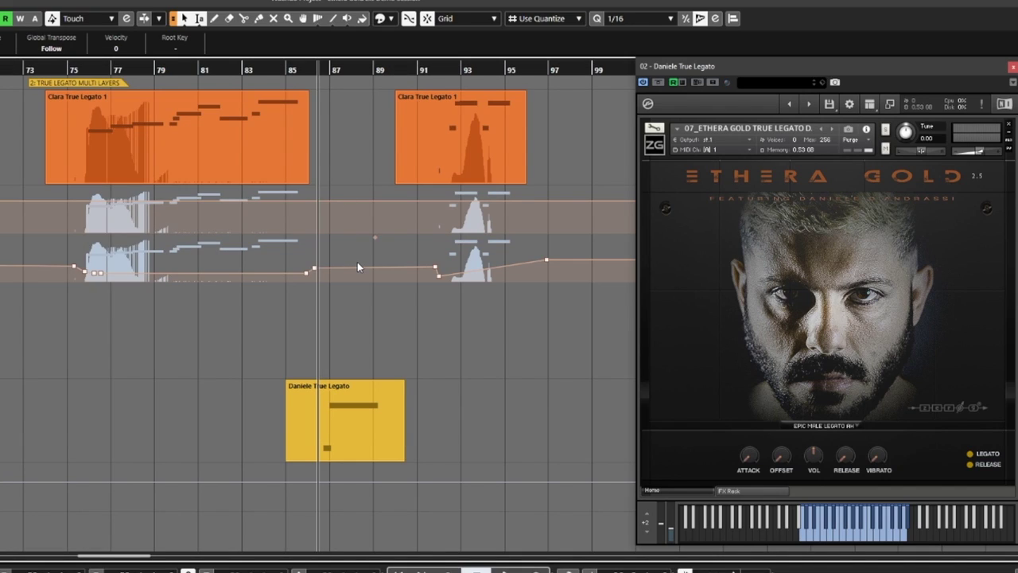
pyautogui.press('space')
pyautogui.click(380, 459)
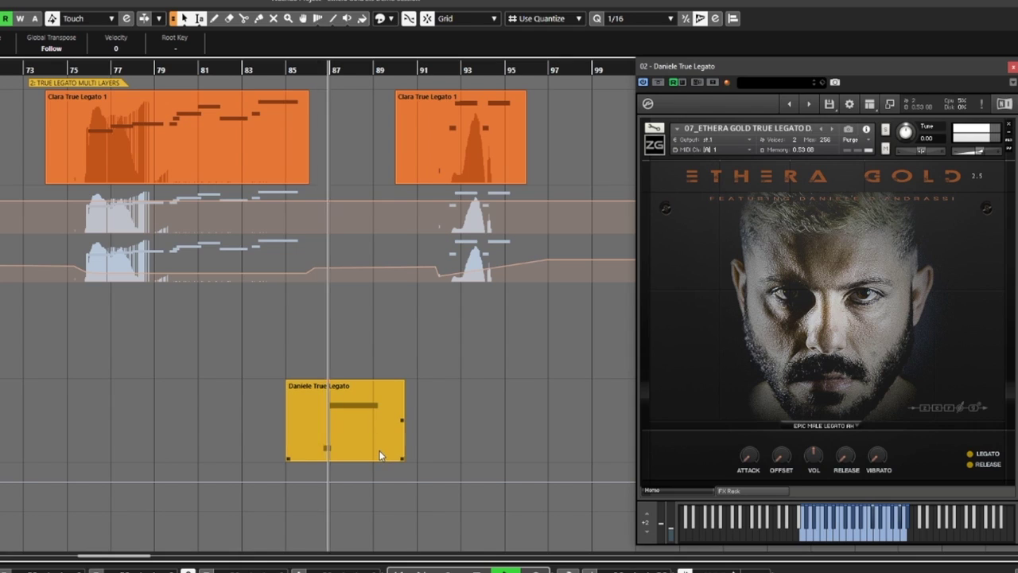
pyautogui.doubleClick(379, 457)
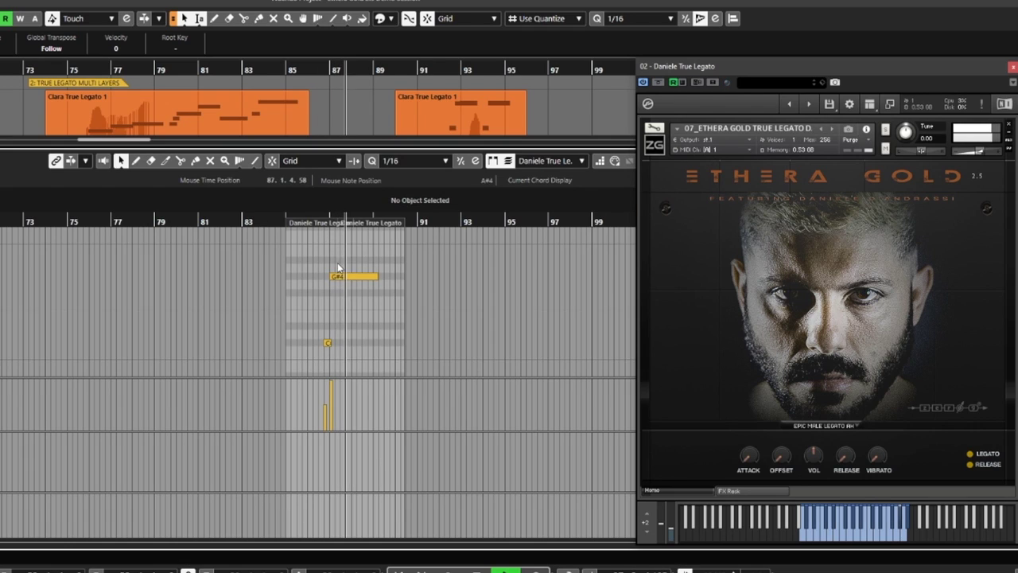
# - Lower the velocity of the G#4 note at bar 87 well below the C#4 note's and replay the transition
pyautogui.press('h')
pyautogui.press('h')
pyautogui.press('h')
pyautogui.press('h')
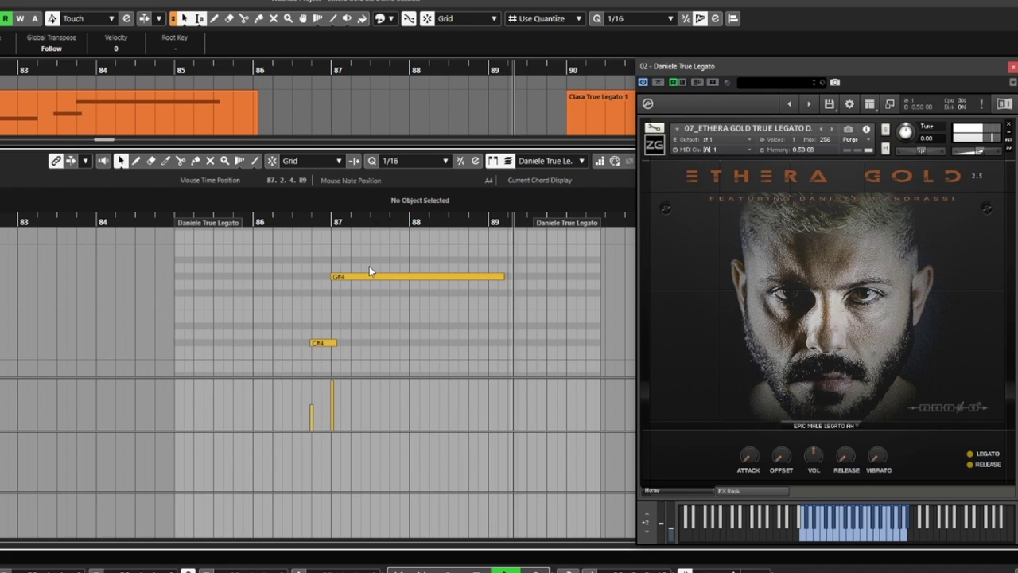
pyautogui.moveTo(340, 396); pyautogui.dragTo(342, 416)
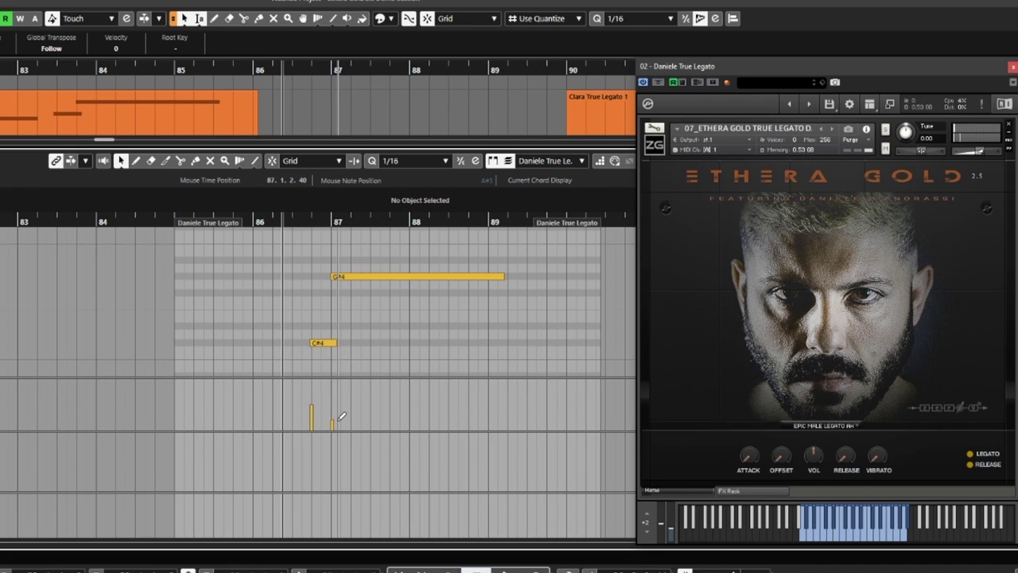
pyautogui.press('space')
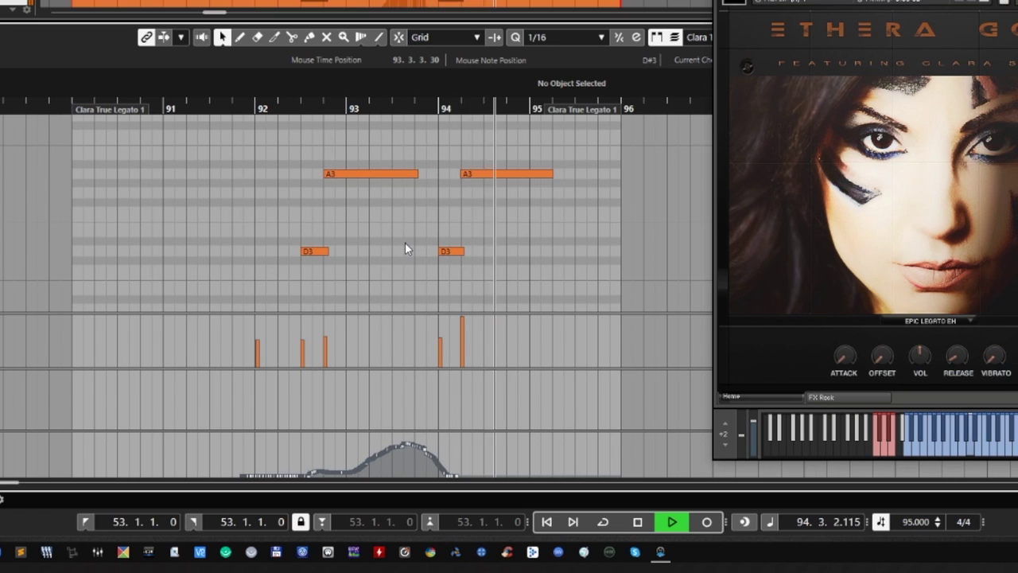
# - Lower the velocity of the A3 note just before bar 93 and replay the D3 to A3 transition from about bar 92
pyautogui.press('space')
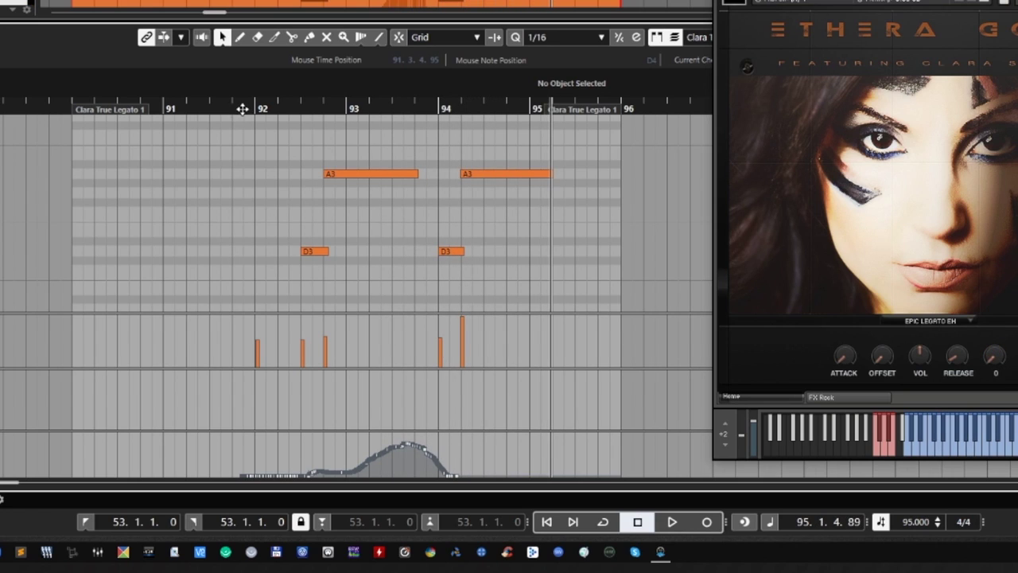
pyautogui.press('space')
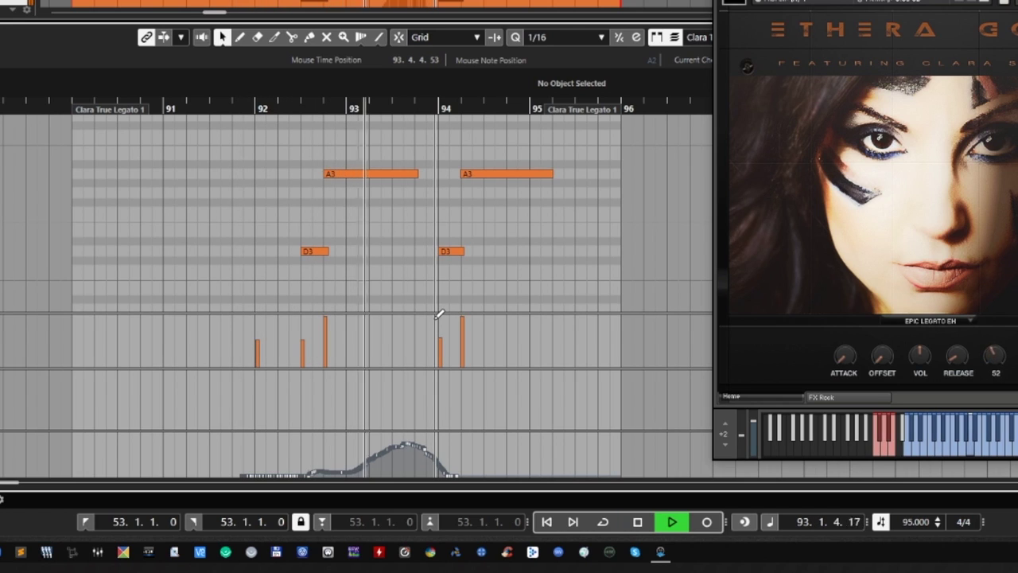
pyautogui.press('space')
pyautogui.click(327, 343)
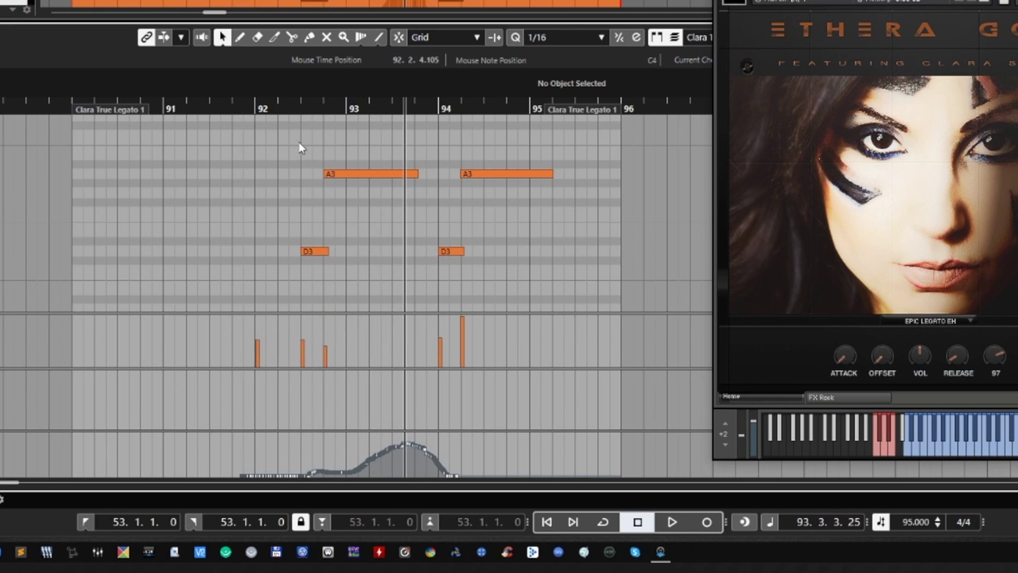
pyautogui.click(298, 109)
pyautogui.press('space')
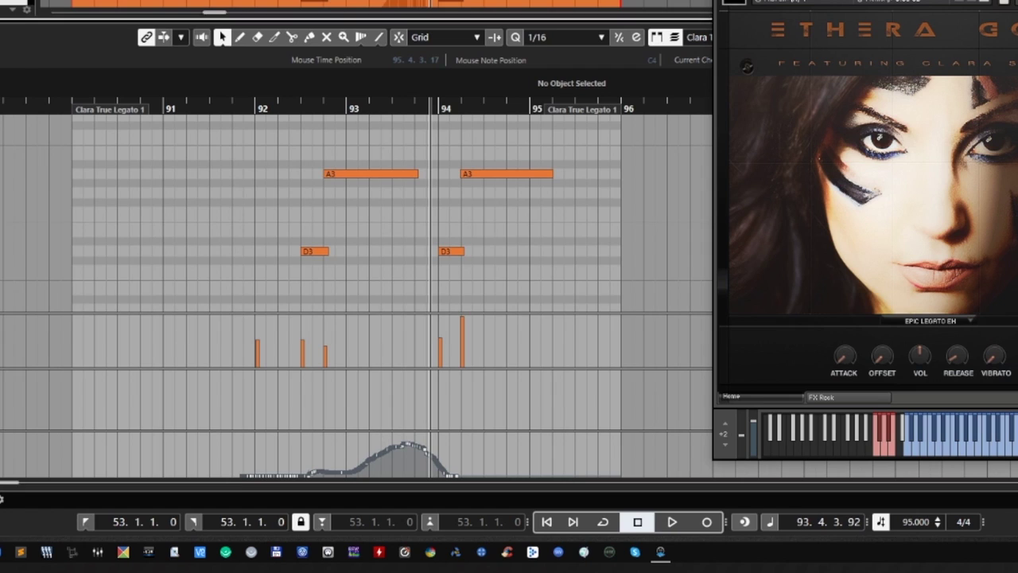
# - Open the notes of the Clara True Legato 1 part starting at bar 74, play them and close the note editor
pyautogui.hotkey('ctrl', 'e')
pyautogui.scroll(2, 272, 88)
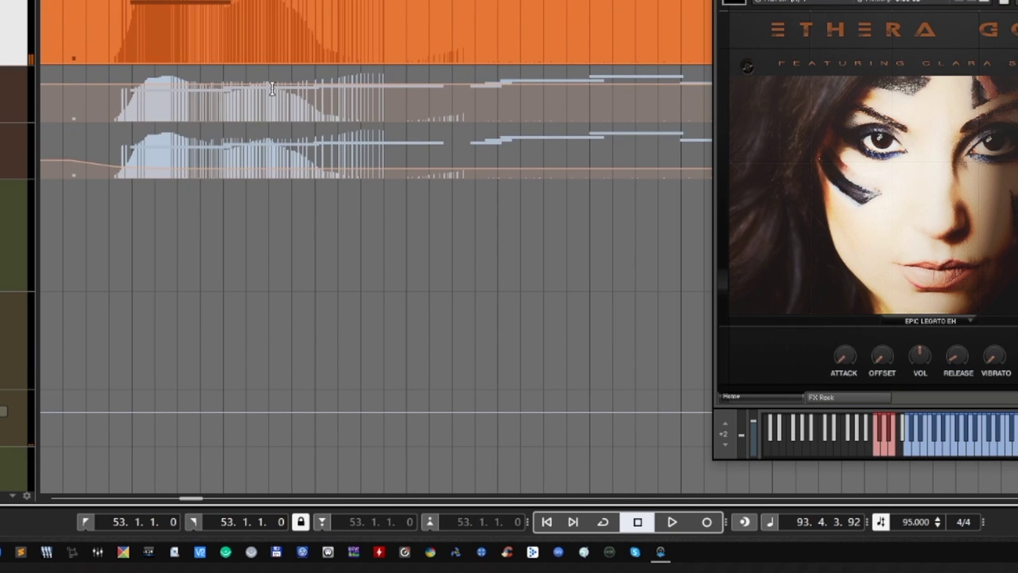
pyautogui.doubleClick(167, 53)
pyautogui.press('space')
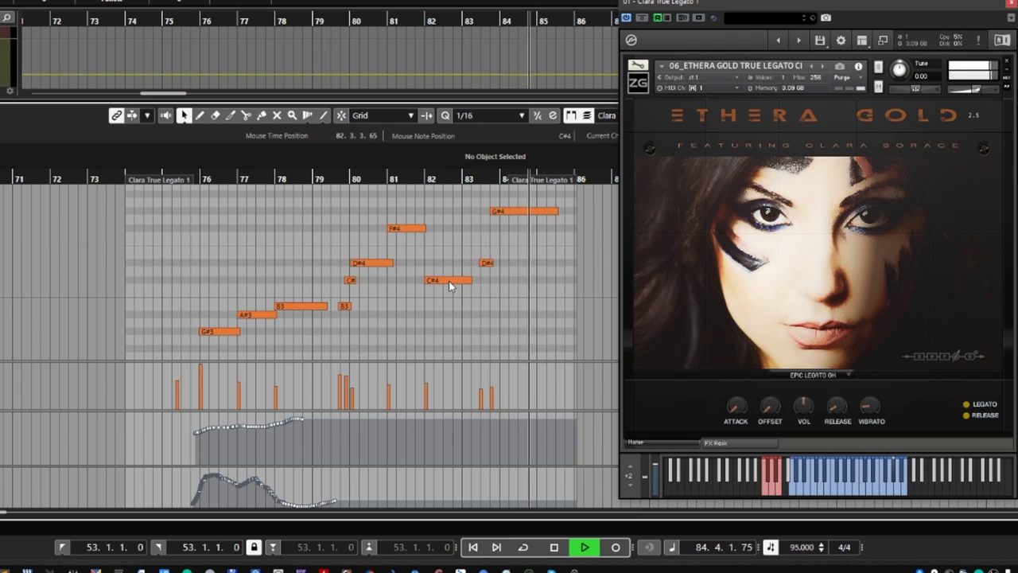
pyautogui.hotkey('ctrl', 'alt', 'e')
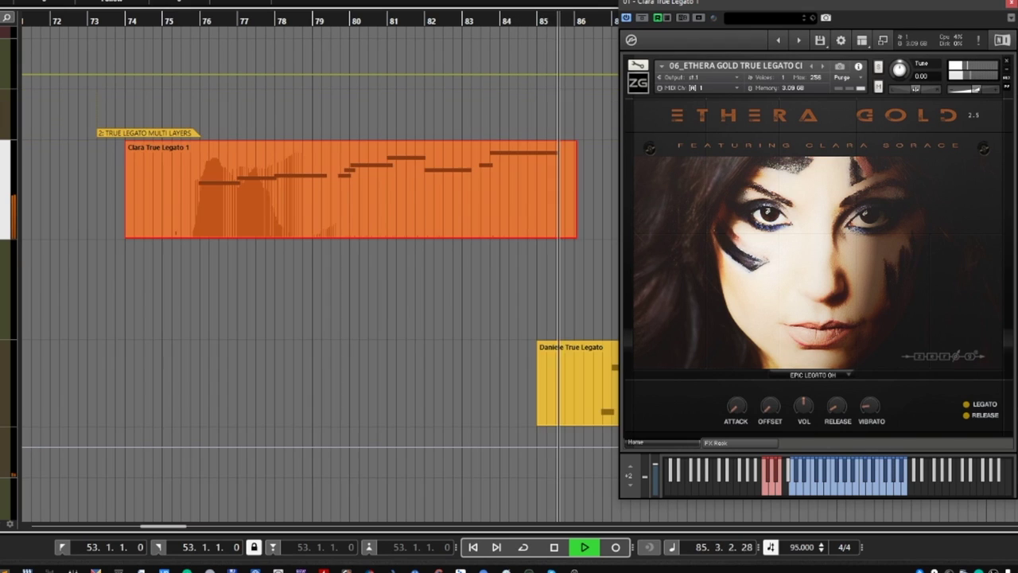
# - Reopen the Clara True Legato 1 part to examine where its notes start around bar 76, and close the note editor
pyautogui.press('g')
pyautogui.doubleClick(490, 211)
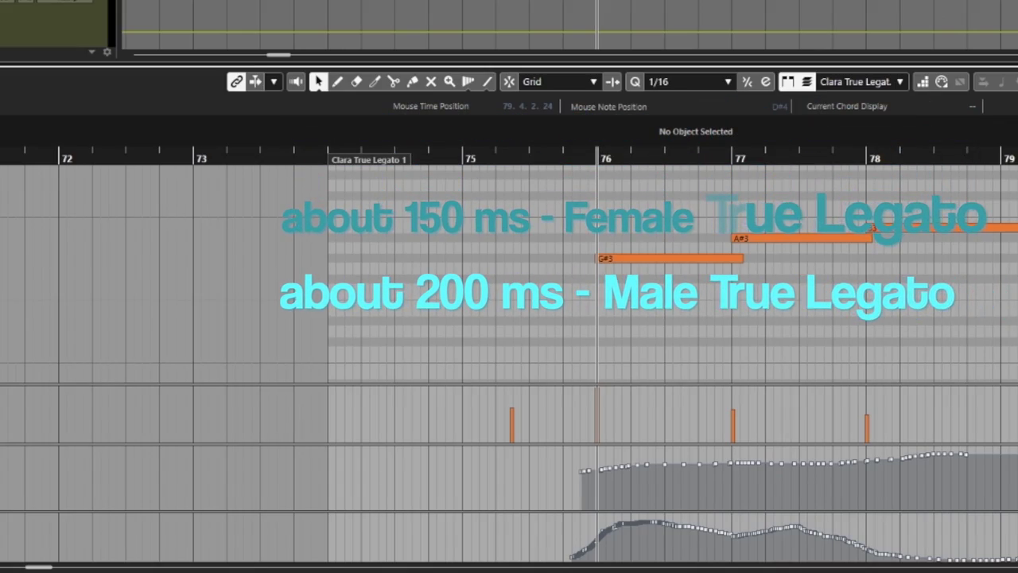
pyautogui.hotkey('ctrl', 'alt', 'e')
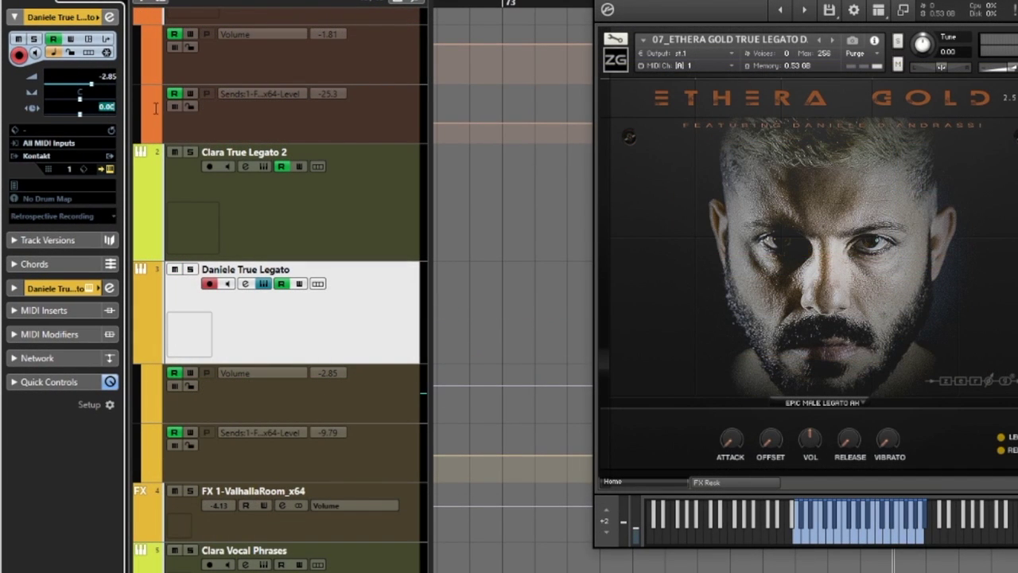
# - Set the track delay of the Daniele True Legato track to -200 ms
pyautogui.write('-200')
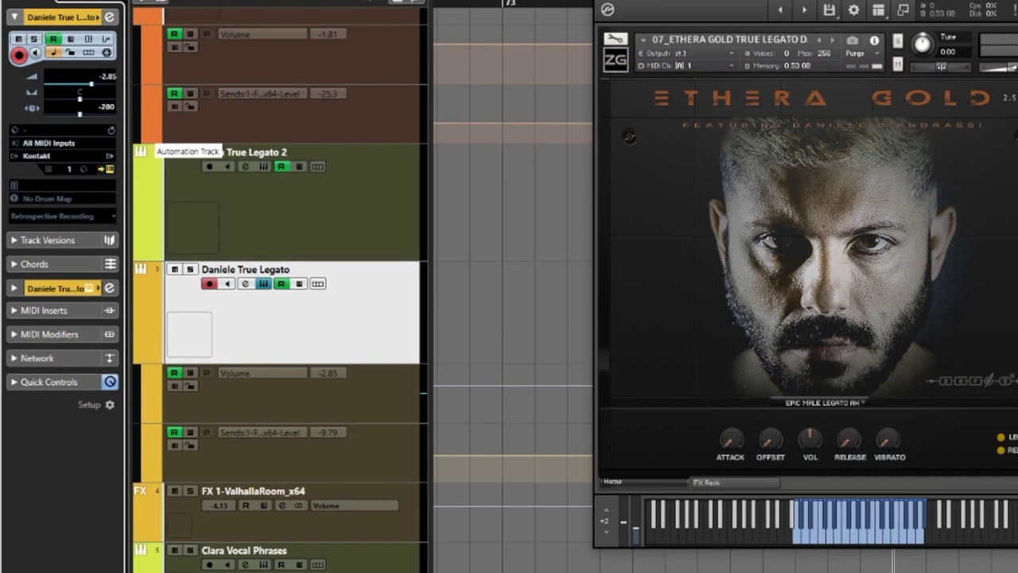
pyautogui.press('Return')
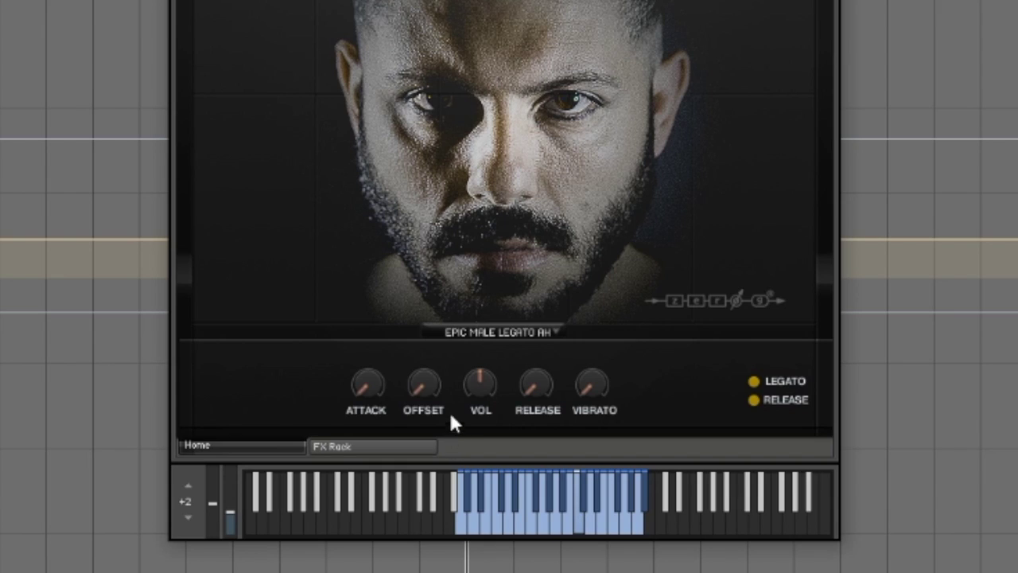
# - Raise the Epic Male Legato Ah patch's Offset to 113, return it to minimum and raise it again while playing notes
pyautogui.moveTo(427, 381); pyautogui.dragTo(426, 300)
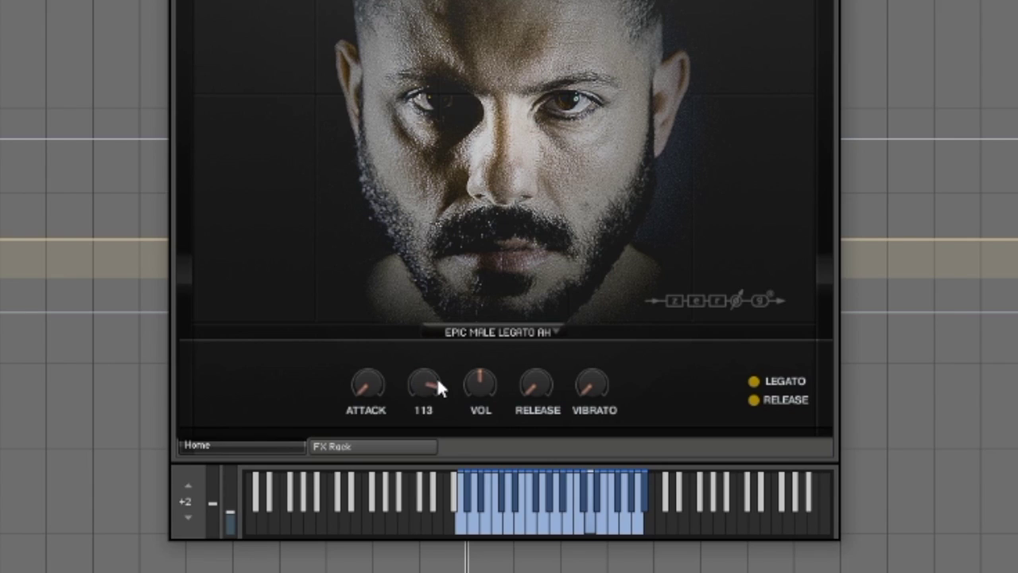
pyautogui.moveTo(437, 385); pyautogui.dragTo(435, 499)
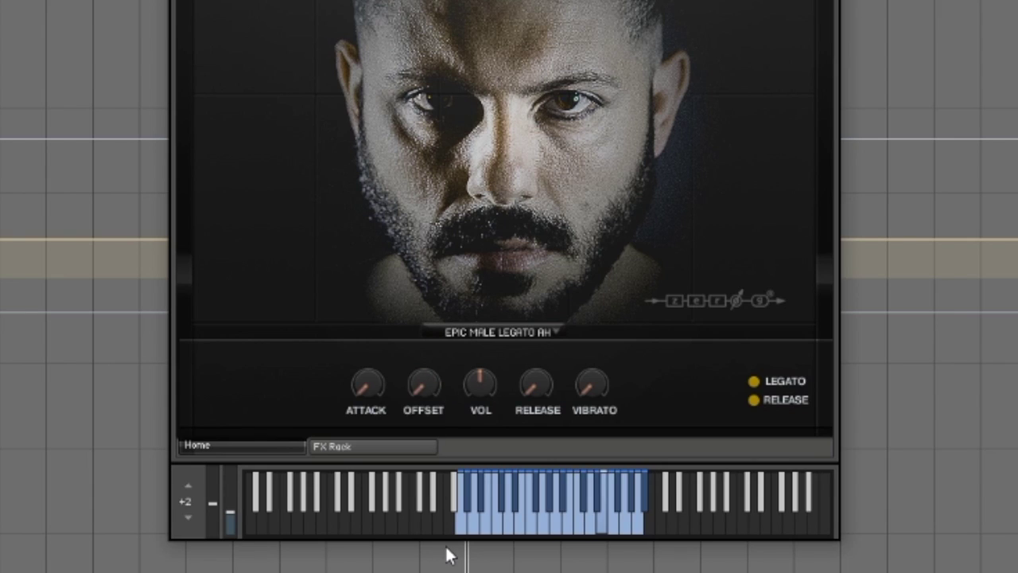
pyautogui.moveTo(431, 393); pyautogui.dragTo(421, 340)
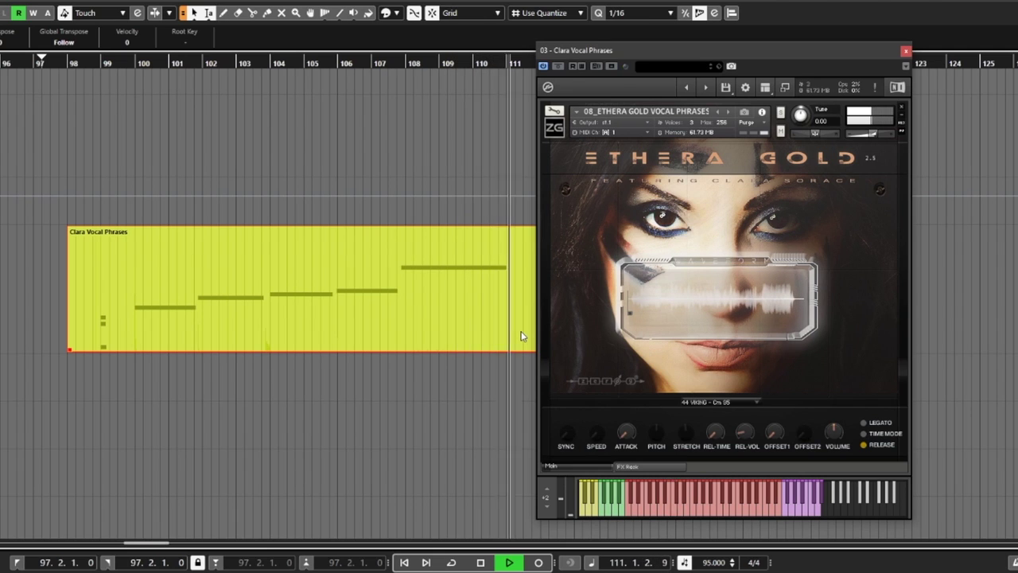
# - Return to about bar 99 and choose 50 EPIC TRANCE - Dm - 138 from the EG 2.5 Upgrade section of Clara's vocal phrases
pyautogui.click(98, 63)
pyautogui.click(728, 402)
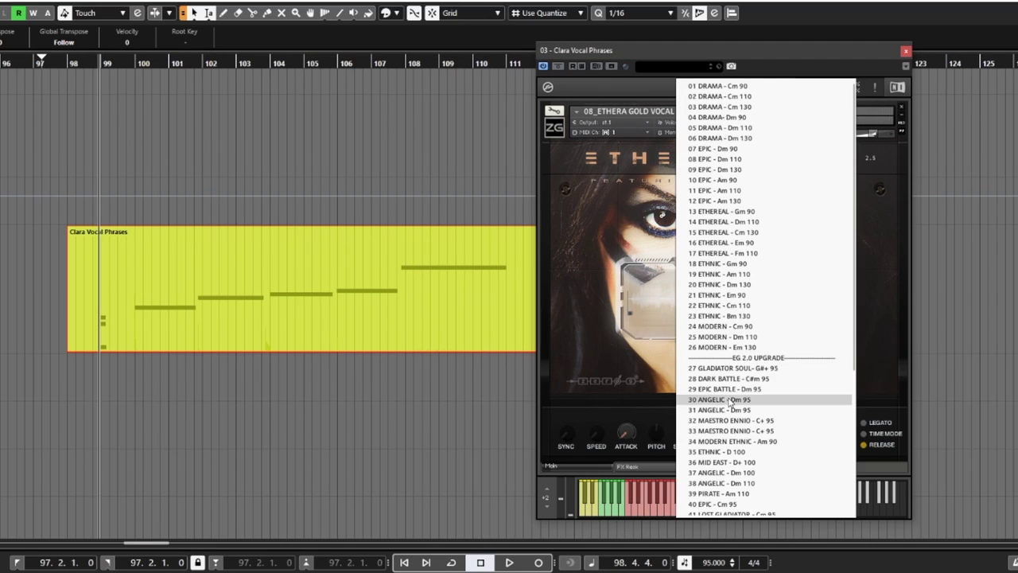
pyautogui.scroll(-3, 754, 399)
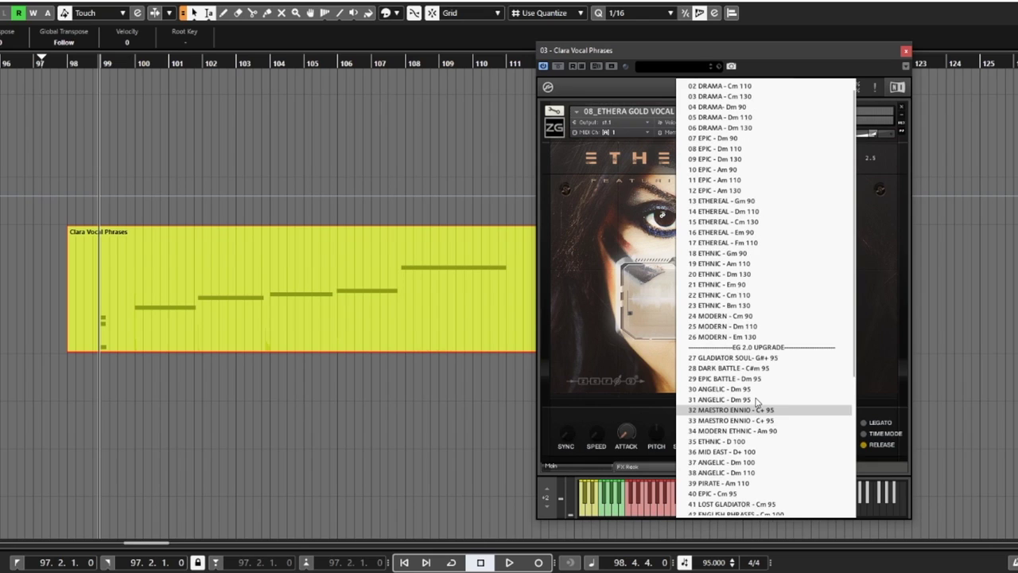
pyautogui.scroll(-5, 756, 402)
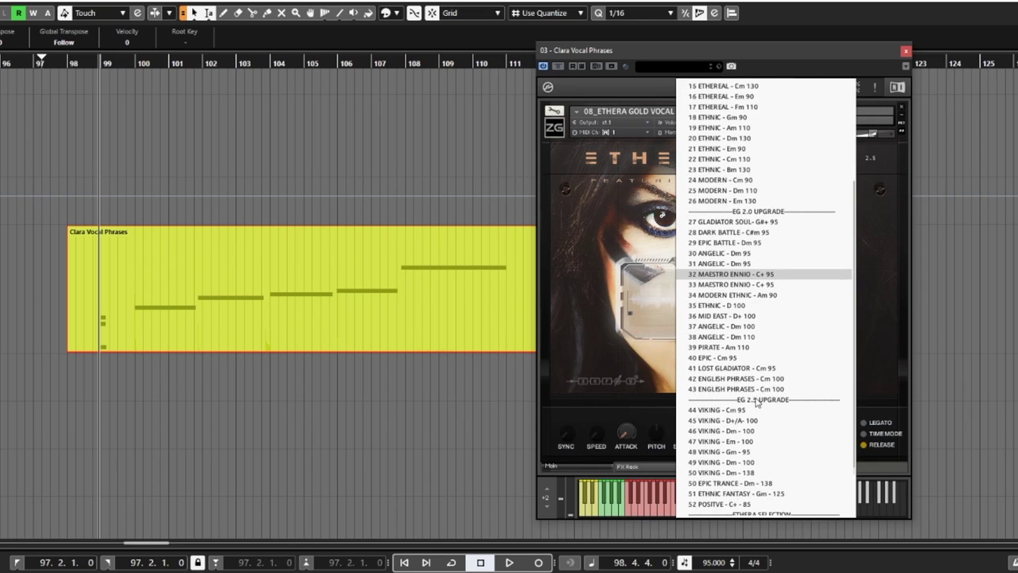
pyautogui.scroll(-1, 756, 402)
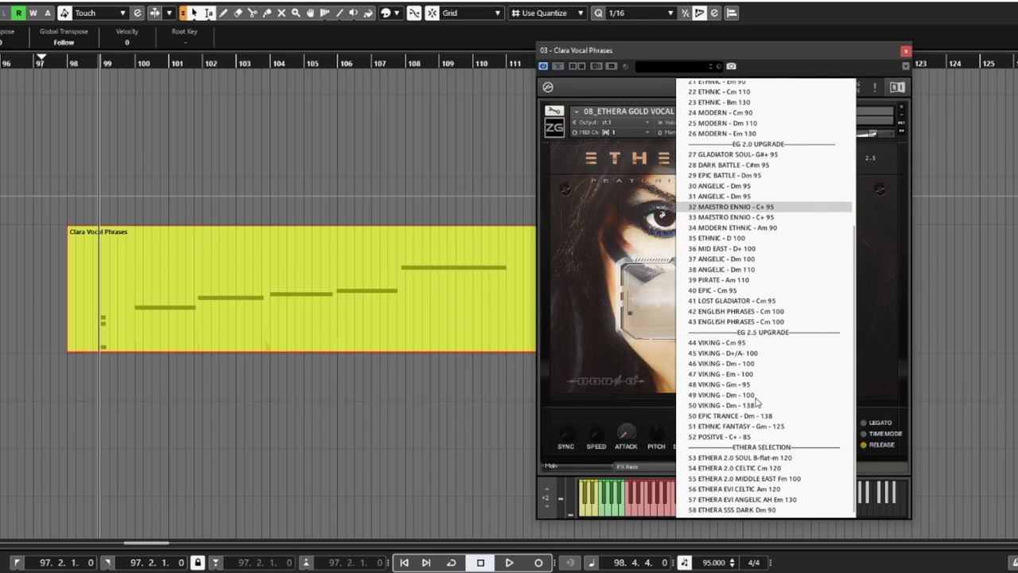
pyautogui.click(756, 414)
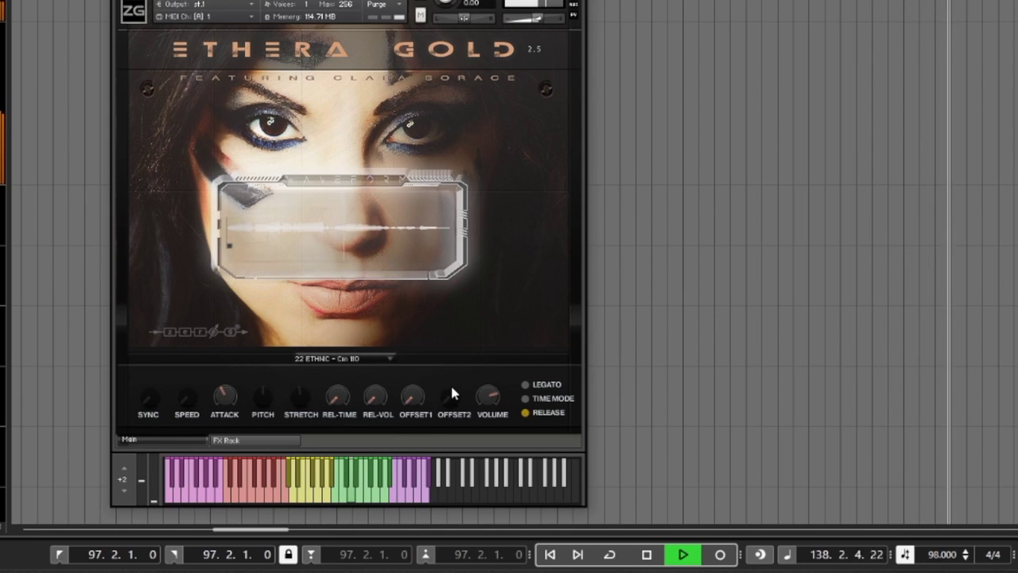
# - Turn on Time Mode for the 22 ETHNIC - Cm 110 vocal phrase
pyautogui.click(526, 399)
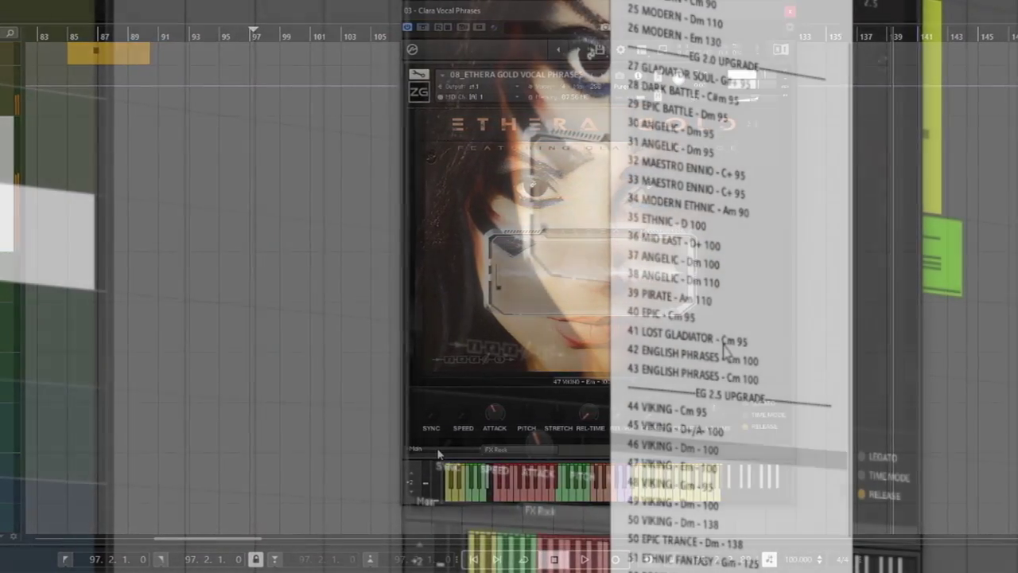
# - Browse Clara's vocal phrase list down to the EG 2.5 Upgrade section and adjust the volume of the 19 ETHNIC - Am 110 phrase
pyautogui.scroll(5, 724, 350)
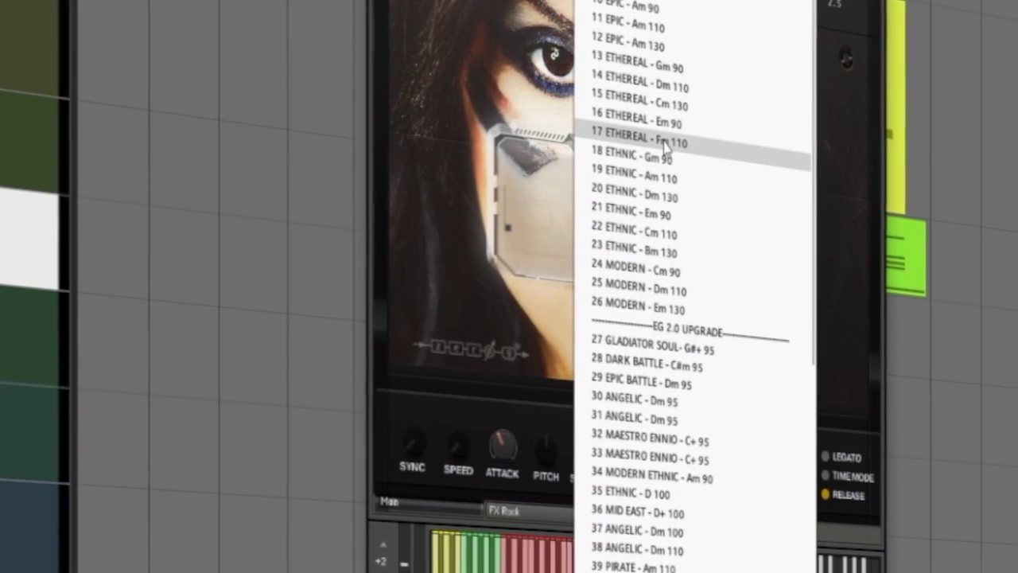
pyautogui.scroll(-2, 636, 139)
pyautogui.scroll(-4, 628, 262)
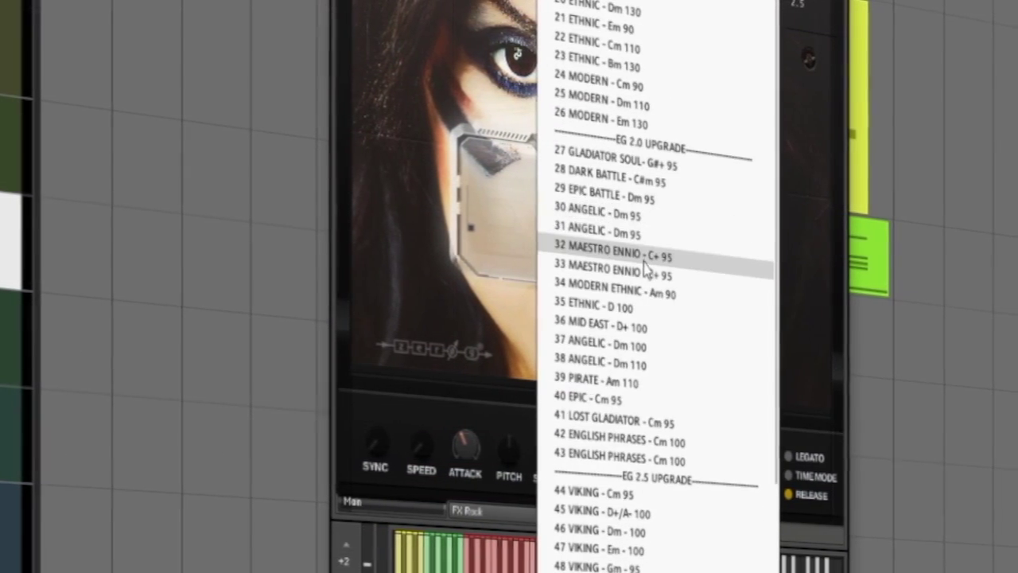
pyautogui.scroll(-2, 624, 274)
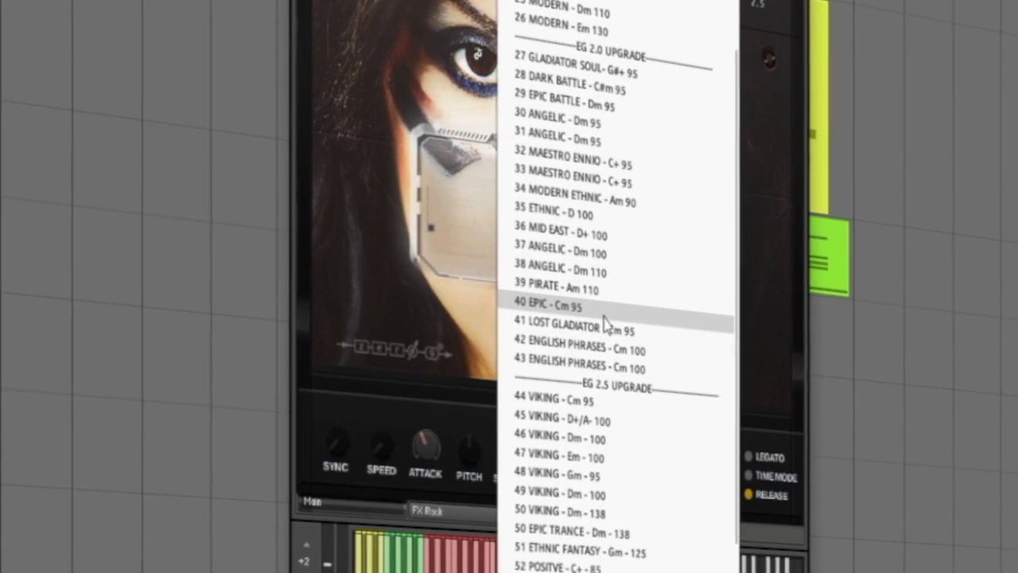
pyautogui.scroll(-3, 590, 366)
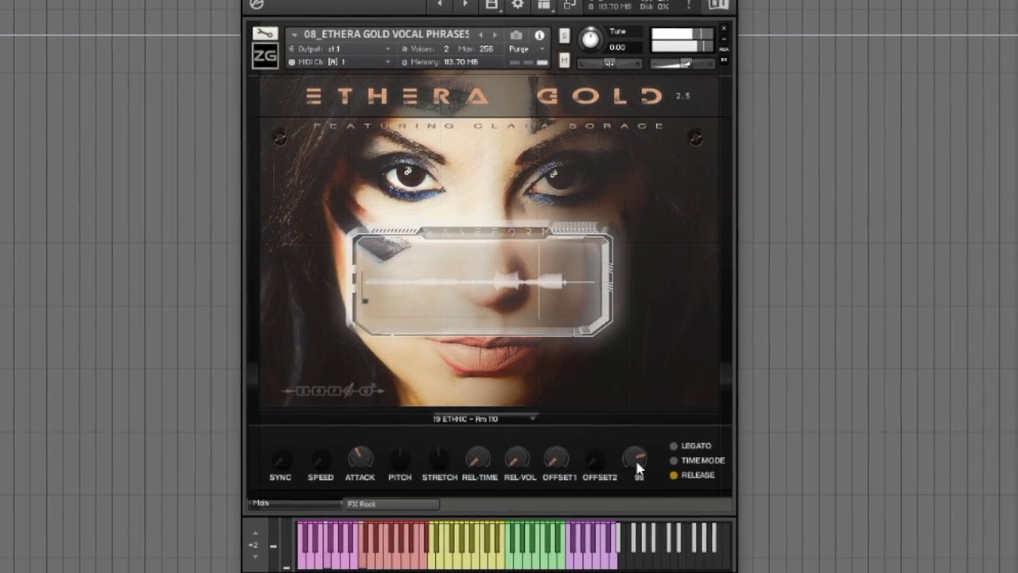
pyautogui.click(632, 471)
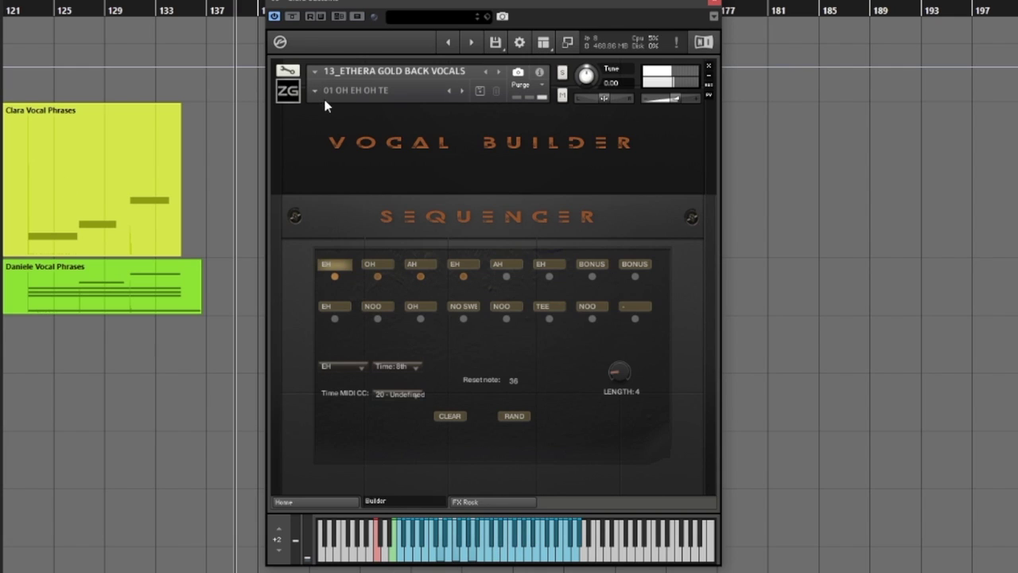
# - Load the 07 CRESCENDO snapshot in the Ethera Gold Back Vocals instrument
pyautogui.click(350, 90)
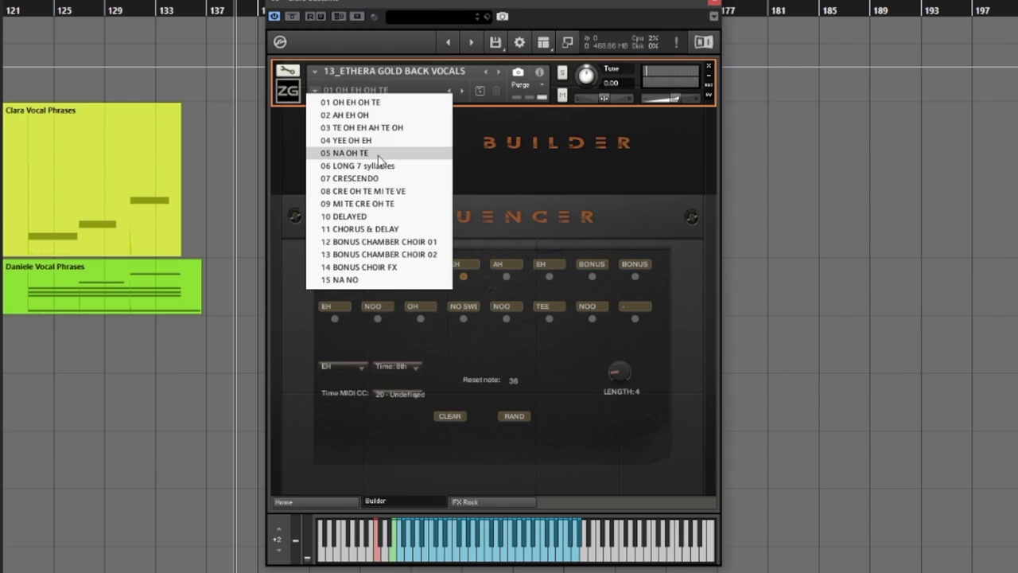
pyautogui.click(354, 178)
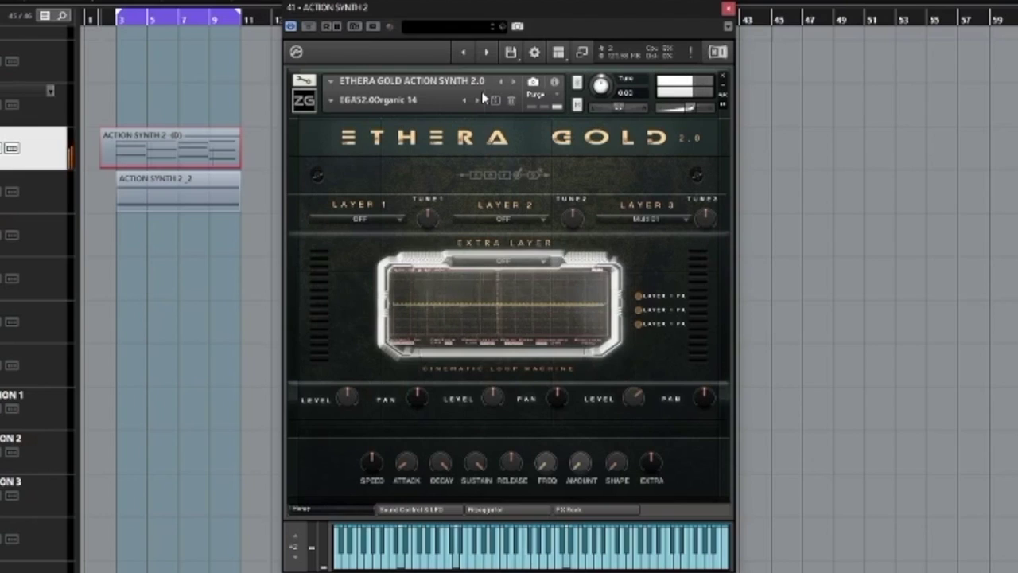
# - Load the snapshot that follows EGAS2.0Organic 14 in the Action Synth 2.0 instrument
pyautogui.click(479, 99)
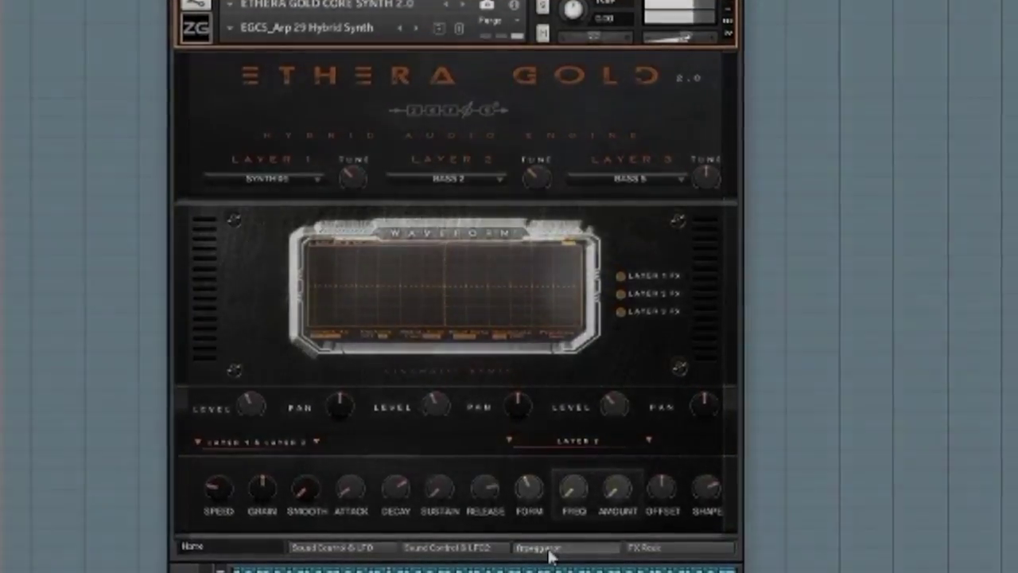
# - Show the arpeggiator settings of the EGCS_Arp 29 Hybrid Synth snapshot in the Core Synth
pyautogui.click(537, 532)
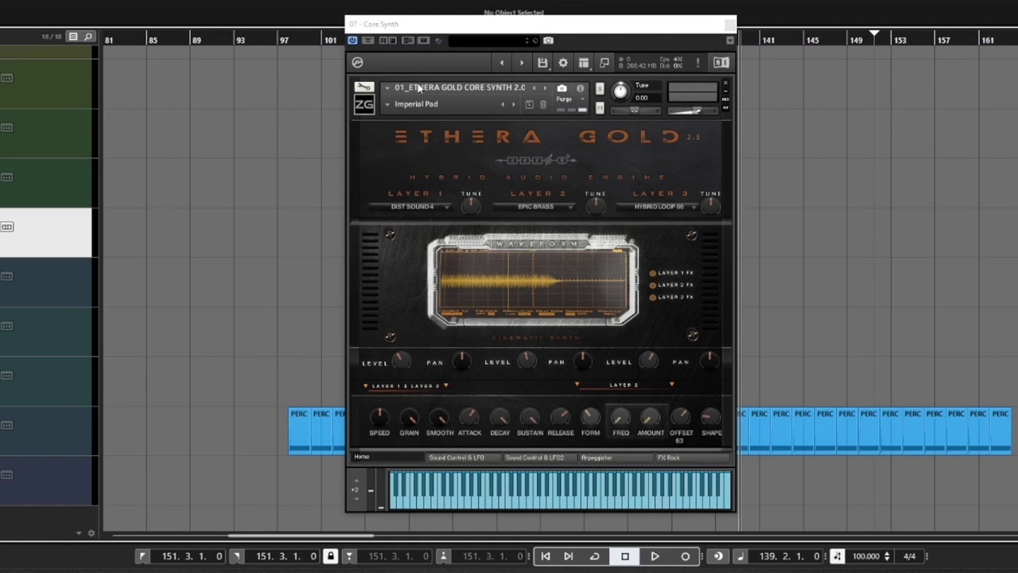
# - Load the Hybrid Evocative GTR snapshot from the Hybrid category of Core Synth 2.0
pyautogui.click(389, 107)
pyautogui.moveTo(393, 136)
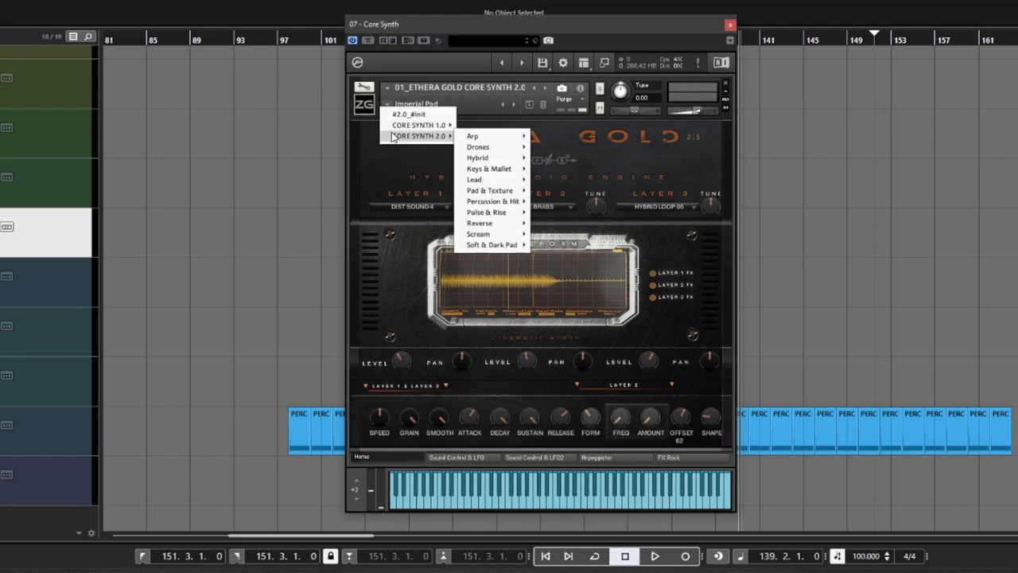
pyautogui.moveTo(502, 162)
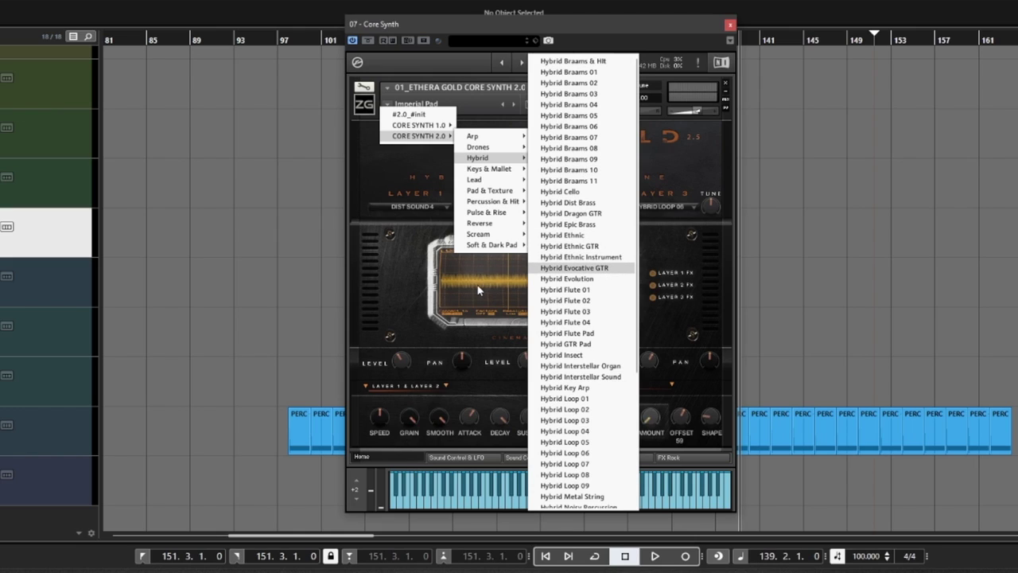
pyautogui.press('Return')
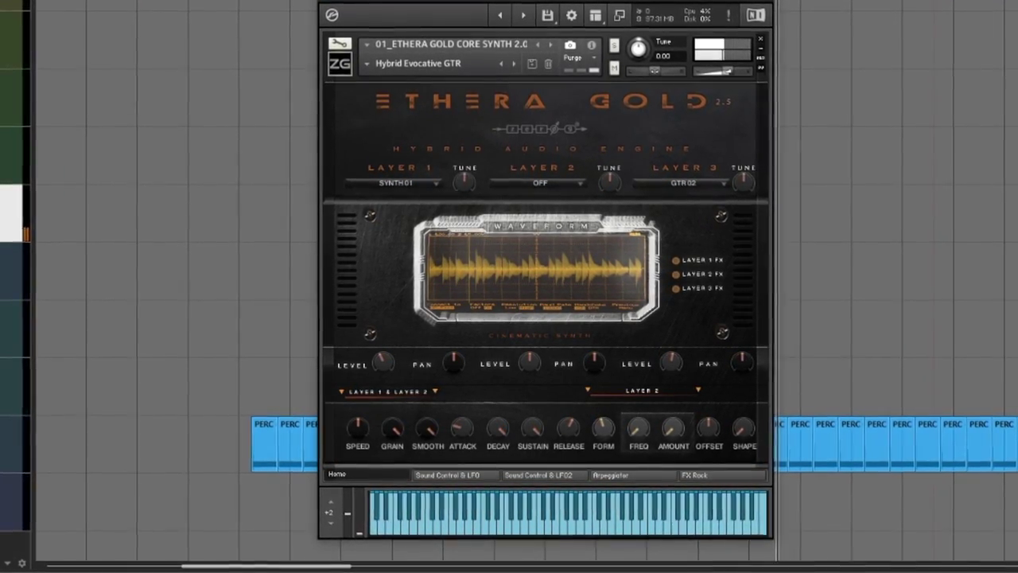
# - Set the Hybrid Evocative GTR snapshot's Speed to 48 and Shape to 37
pyautogui.moveTo(352, 432)
pyautogui.mouseDown()
pyautogui.moveTo(356, 440)
pyautogui.moveTo(357, 430)
pyautogui.mouseUp()
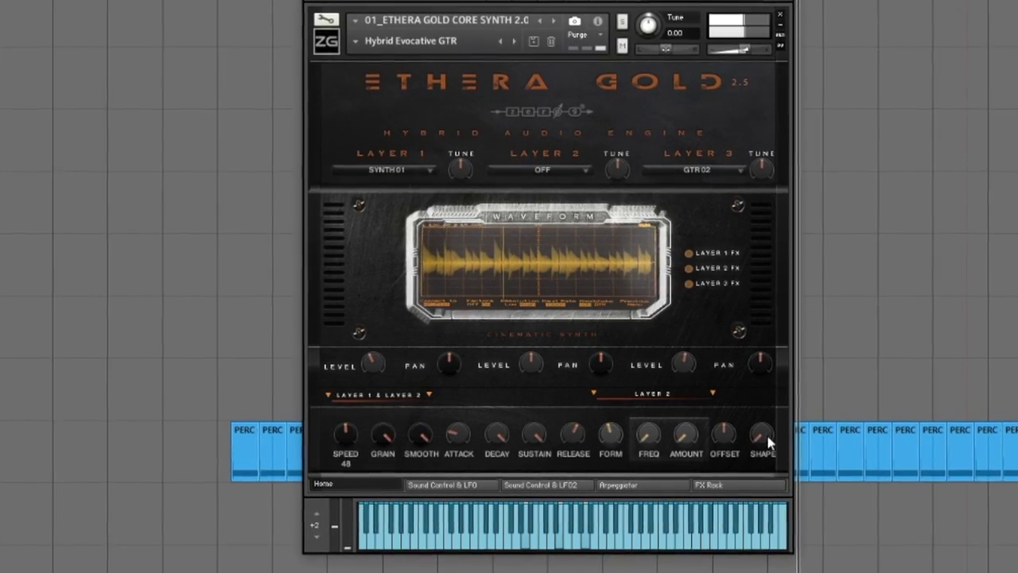
pyautogui.moveTo(757, 436); pyautogui.dragTo(781, 419)
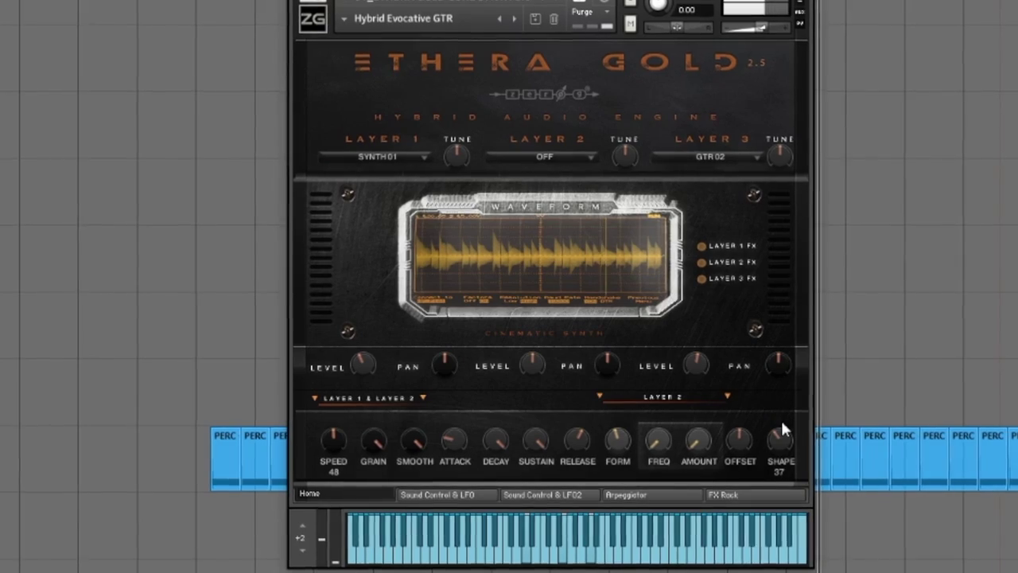
# - Change Layer 1 of the Hybrid Evocative GTR snapshot to PAD TENTATION and raise that layer's level slightly
pyautogui.click(385, 156)
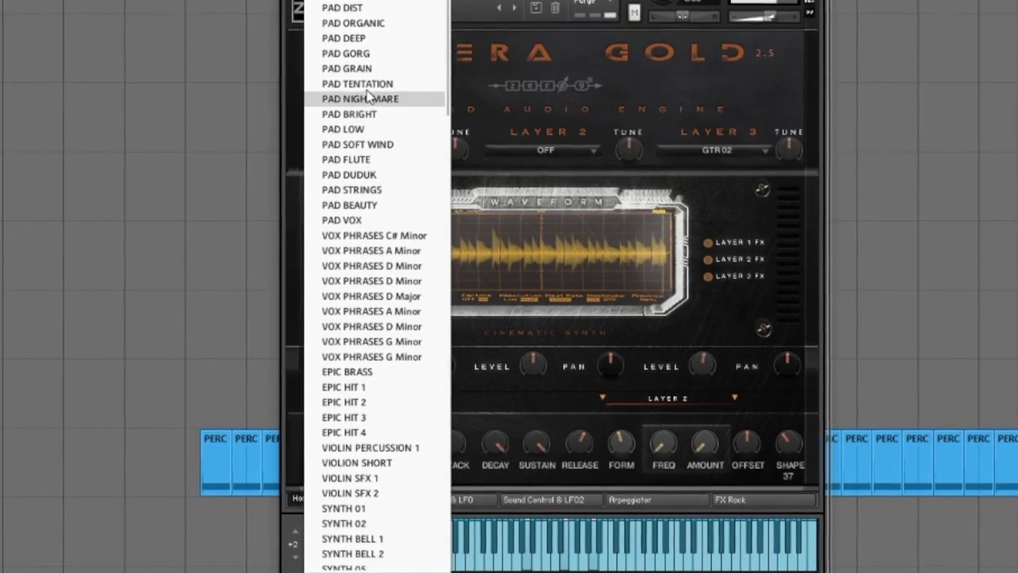
pyautogui.click(367, 82)
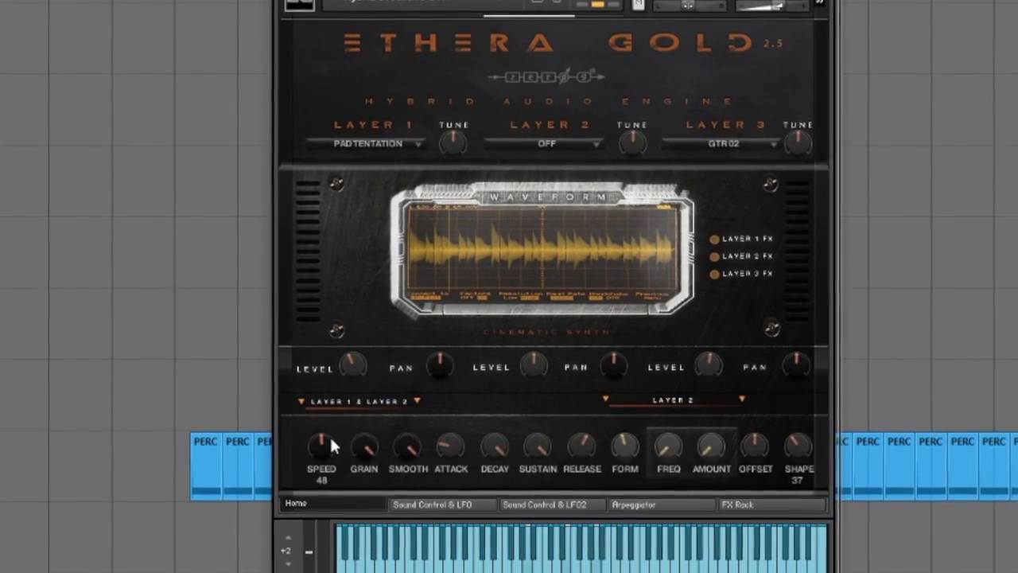
pyautogui.moveTo(351, 363)
pyautogui.mouseDown()
pyautogui.moveTo(351, 338)
pyautogui.moveTo(357, 353)
pyautogui.mouseUp()
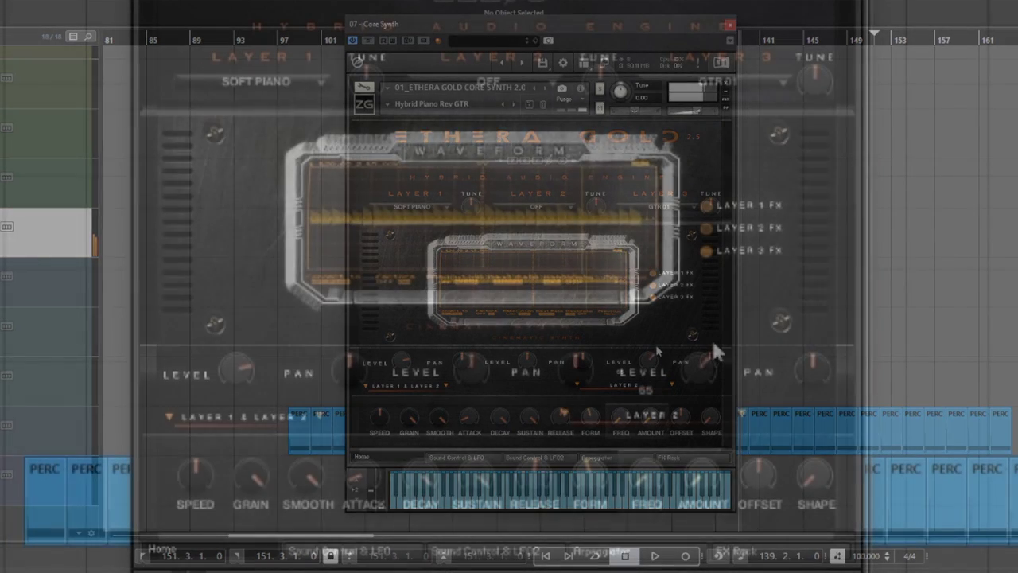
# - Set the Layer 3 level to 58 in the Hybrid Piano Rev GTR snapshot
pyautogui.moveTo(713, 352); pyautogui.dragTo(713, 359)
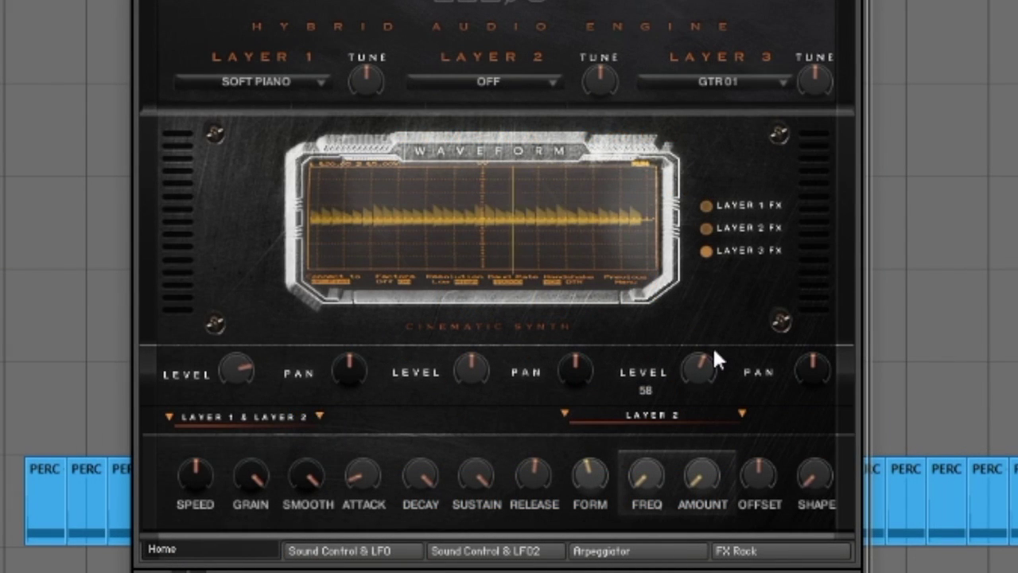
# - Change Layer 1 of the Hybrid Piano Rev GTR snapshot to TEXTURE 5 and lower that layer's level
pyautogui.click(264, 83)
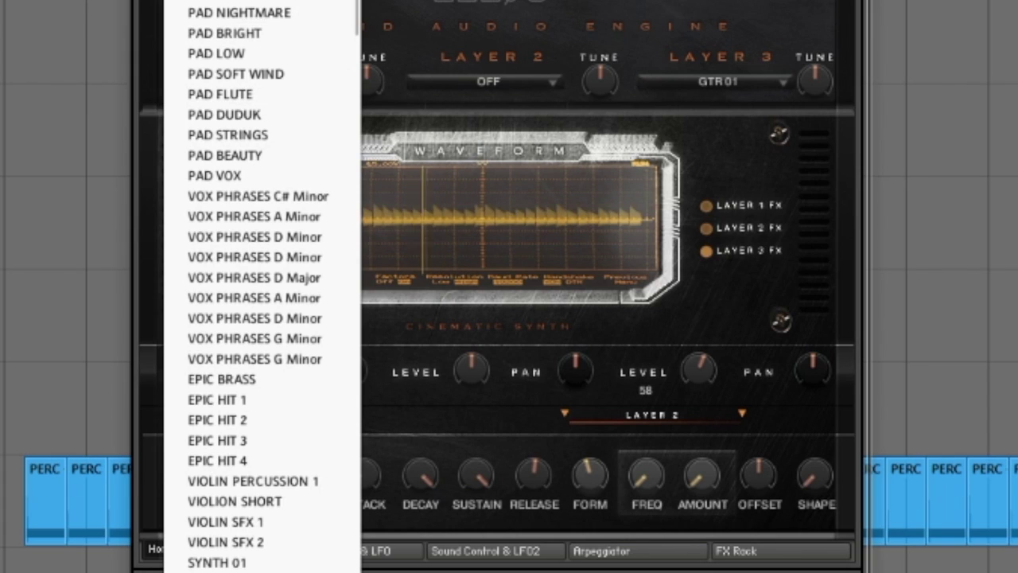
pyautogui.scroll(-15, 227, 179)
pyautogui.scroll(-1, 225, 186)
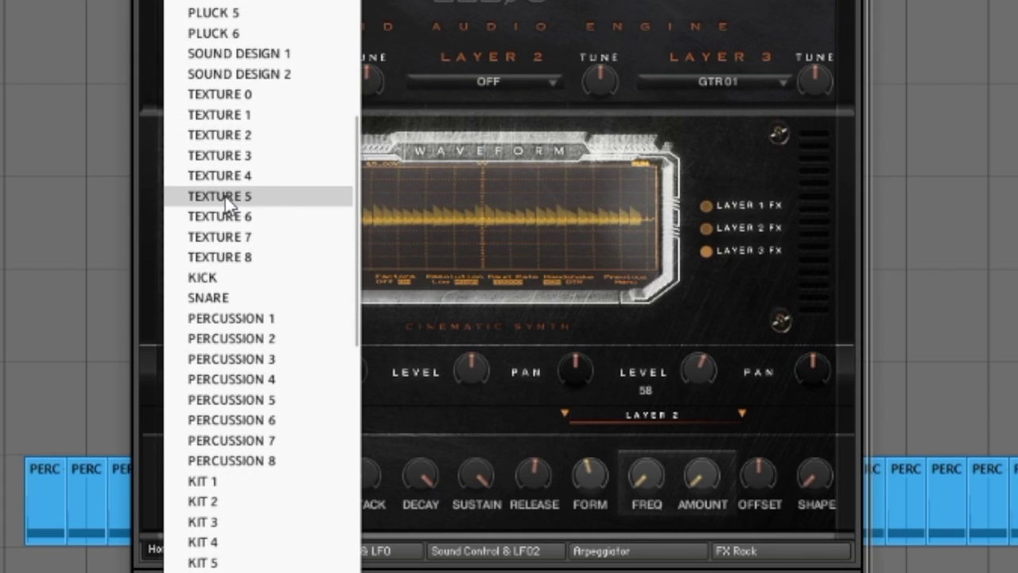
pyautogui.press('Return')
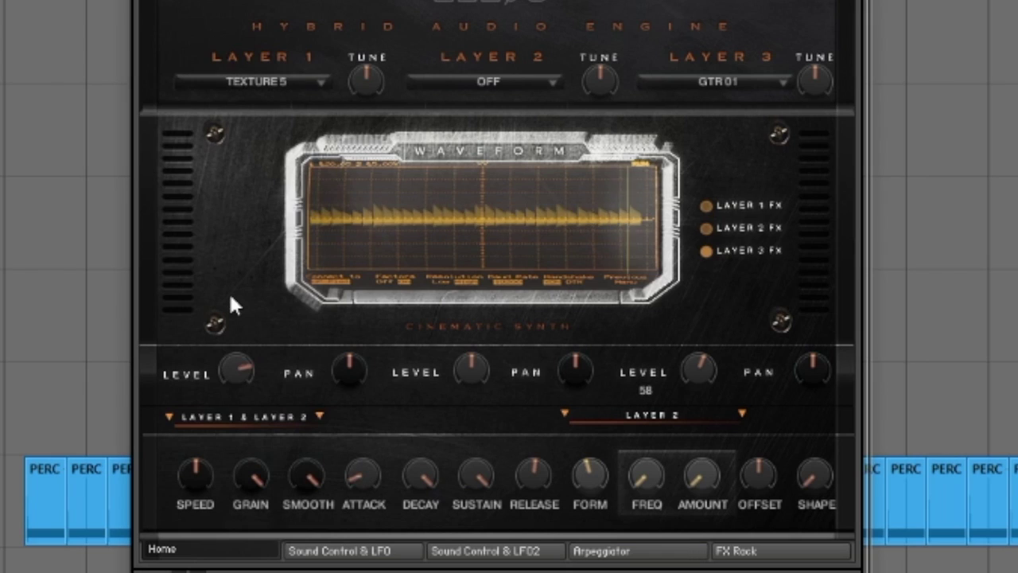
pyautogui.moveTo(225, 371); pyautogui.dragTo(235, 398)
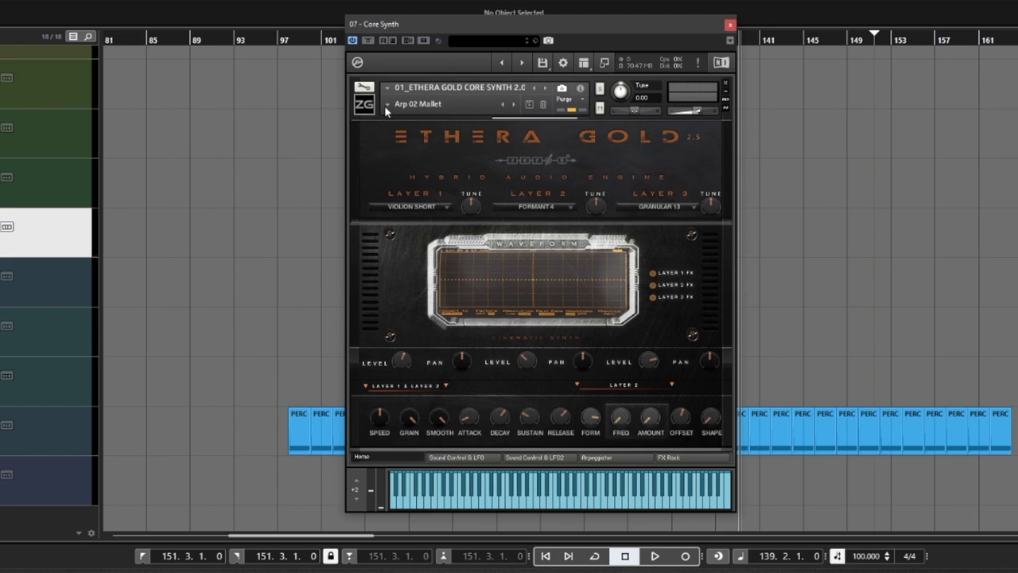
# - Load the Arp 05 Mallet snapshot from the CORE SYNTH 2.0 Arp category into the Core Synth
pyautogui.click(385, 106)
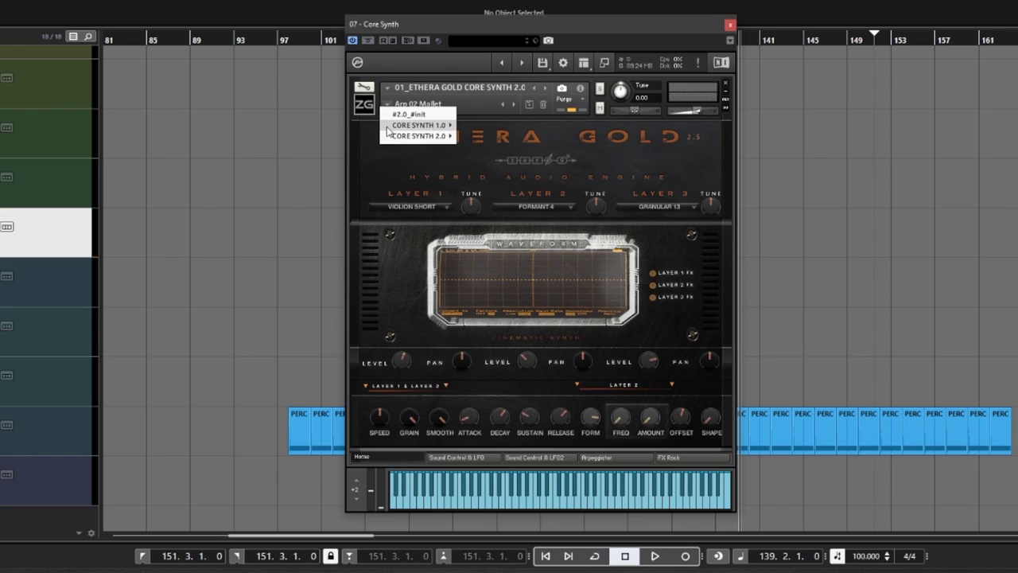
pyautogui.moveTo(419, 136)
pyautogui.moveTo(521, 140)
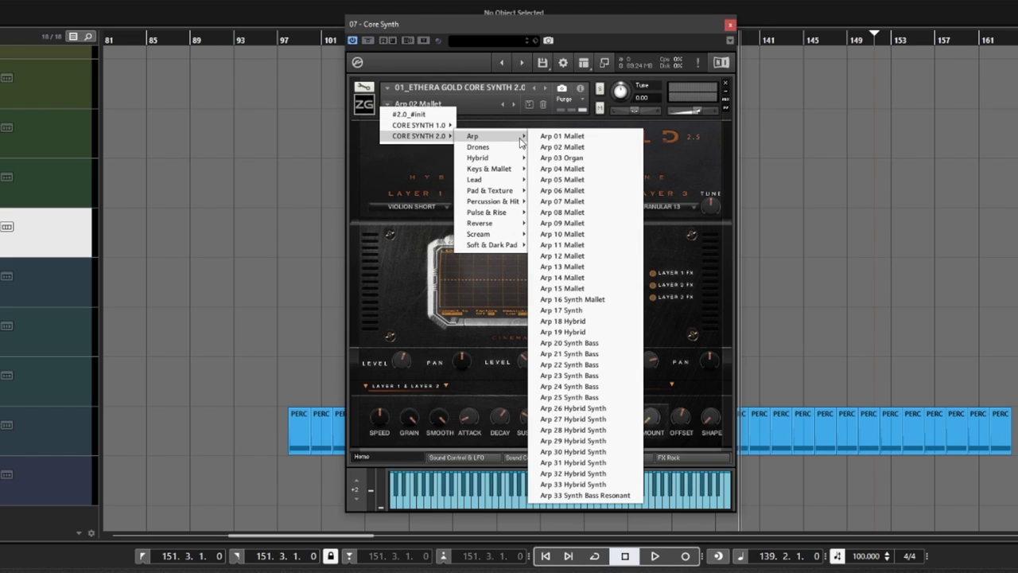
pyautogui.click(575, 182)
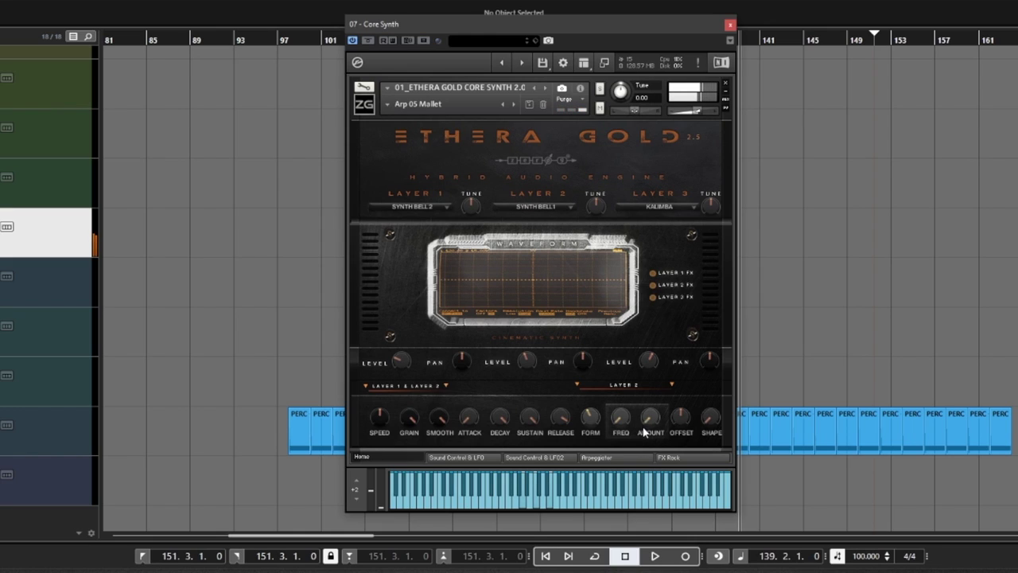
# - Redraw the arpeggiator's step sequencer pattern for Arp 05 Mallet by raising bars from the fifth step through the last
pyautogui.click(599, 457)
pyautogui.click(442, 209)
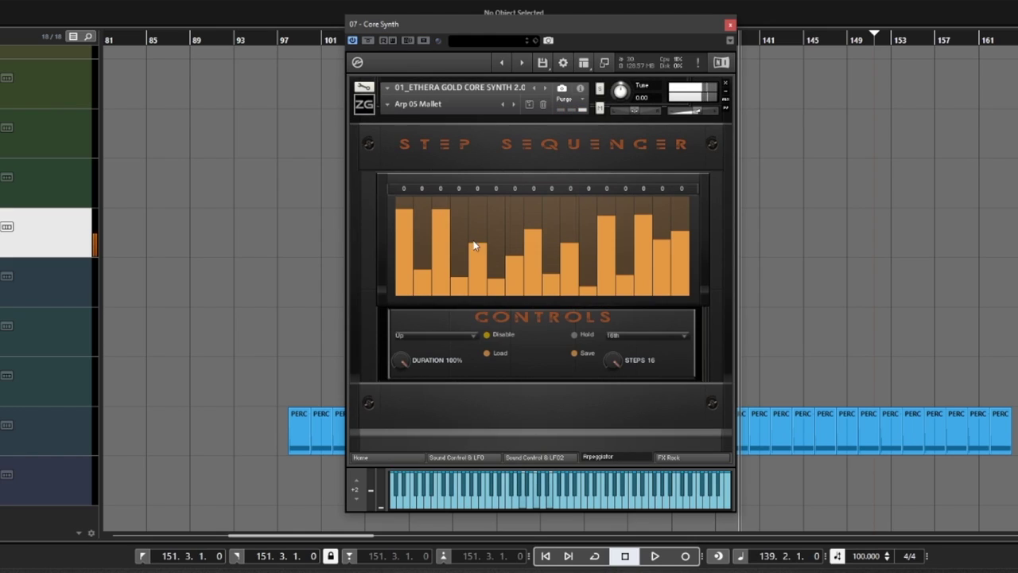
pyautogui.click(477, 208)
pyautogui.click(533, 197)
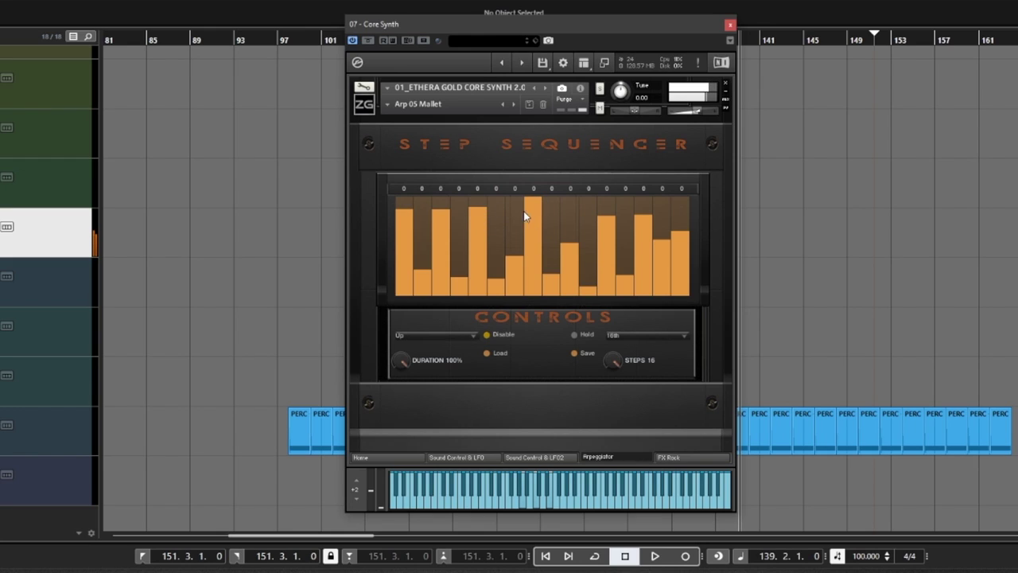
pyautogui.click(514, 204)
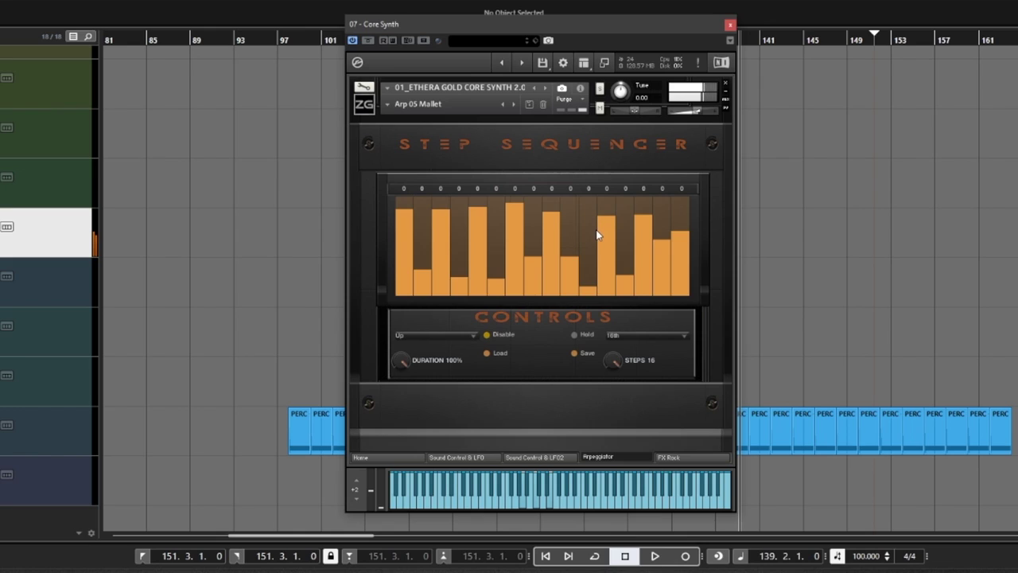
pyautogui.click(625, 237)
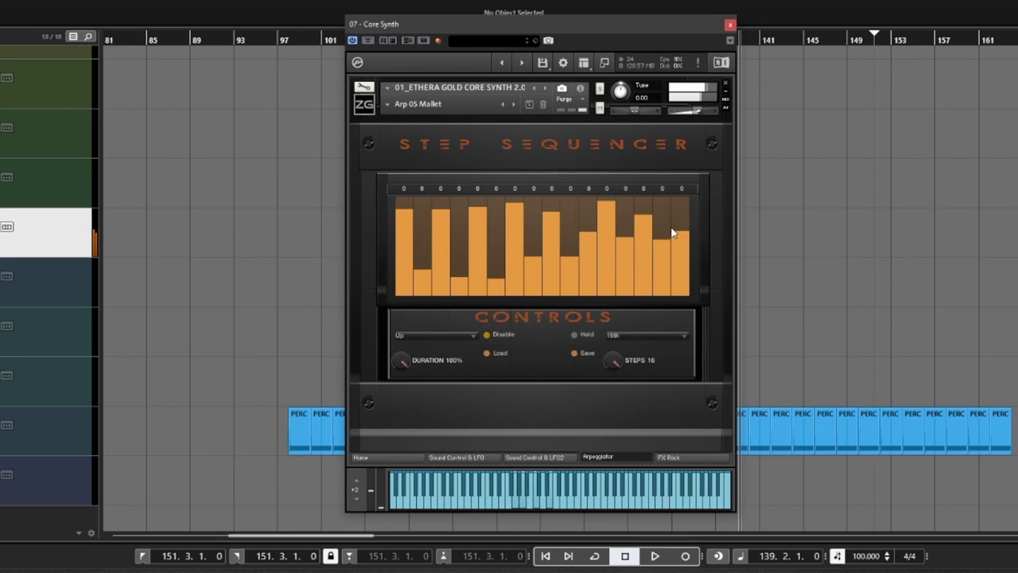
pyautogui.click(683, 203)
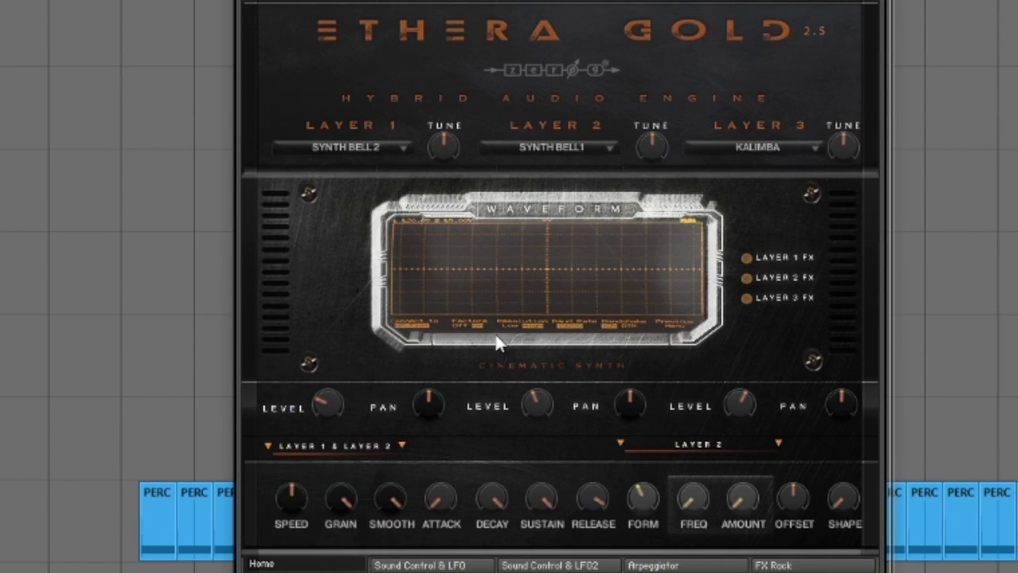
# - Set the Arp 05 Mallet snapshot's Shape to 54, Attack to 13, Speed and Smooth to 8, and Form to 49
pyautogui.moveTo(833, 474)
pyautogui.mouseDown()
pyautogui.moveTo(831, 452)
pyautogui.moveTo(828, 463)
pyautogui.mouseUp()
pyautogui.click(447, 492)
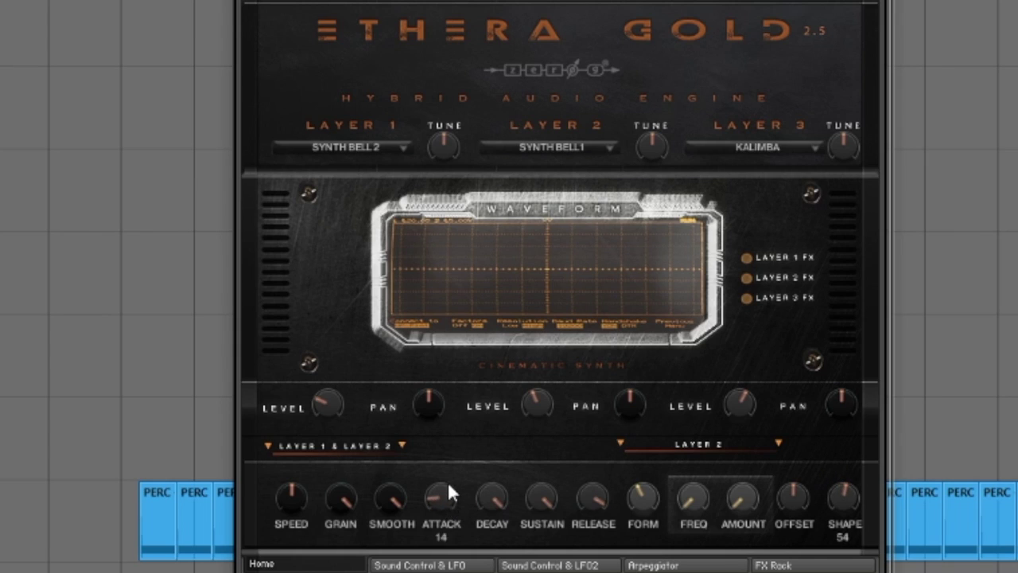
pyautogui.moveTo(450, 478); pyautogui.dragTo(248, 515)
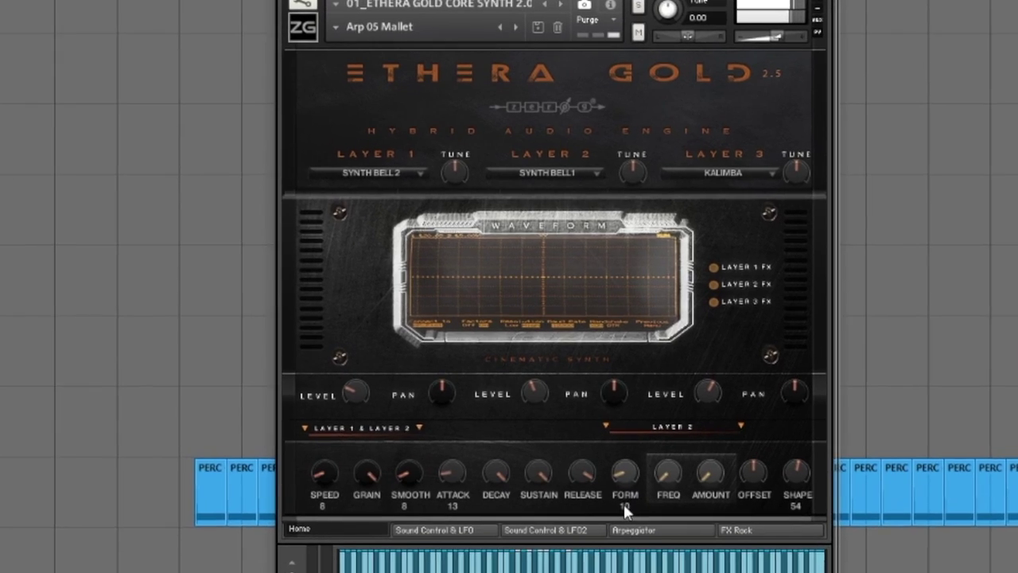
pyautogui.moveTo(624, 506); pyautogui.dragTo(654, 513)
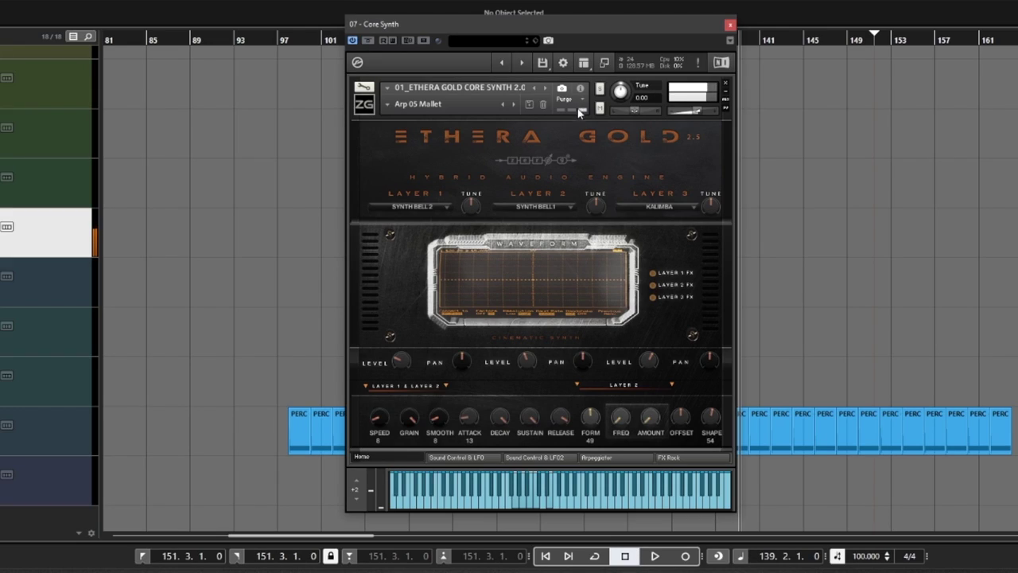
# - Show Kontakt's MIDI Automation assignments beside the Core Synth and reposition the window so the whole instrument is in view
pyautogui.click(605, 62)
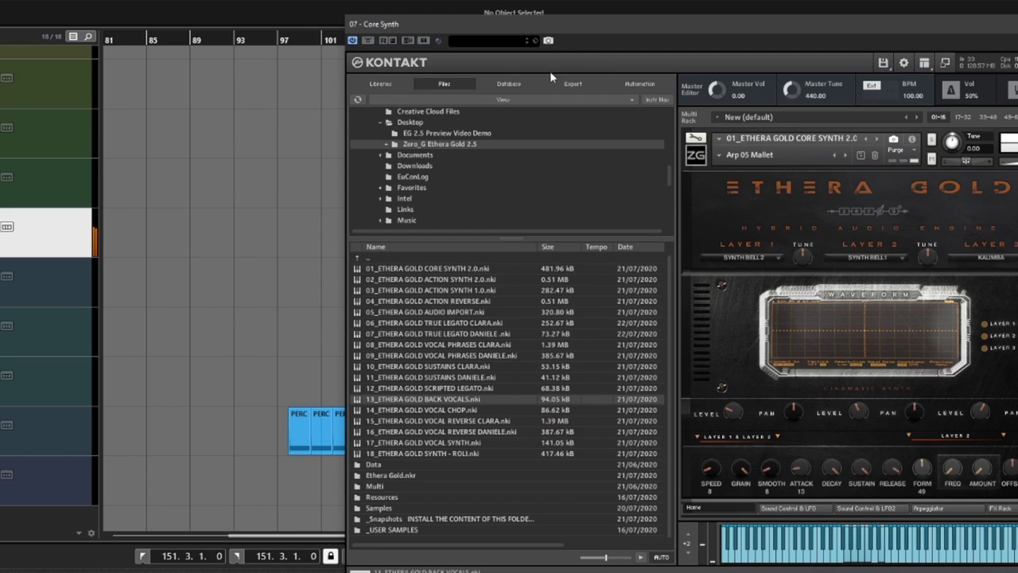
pyautogui.click(630, 84)
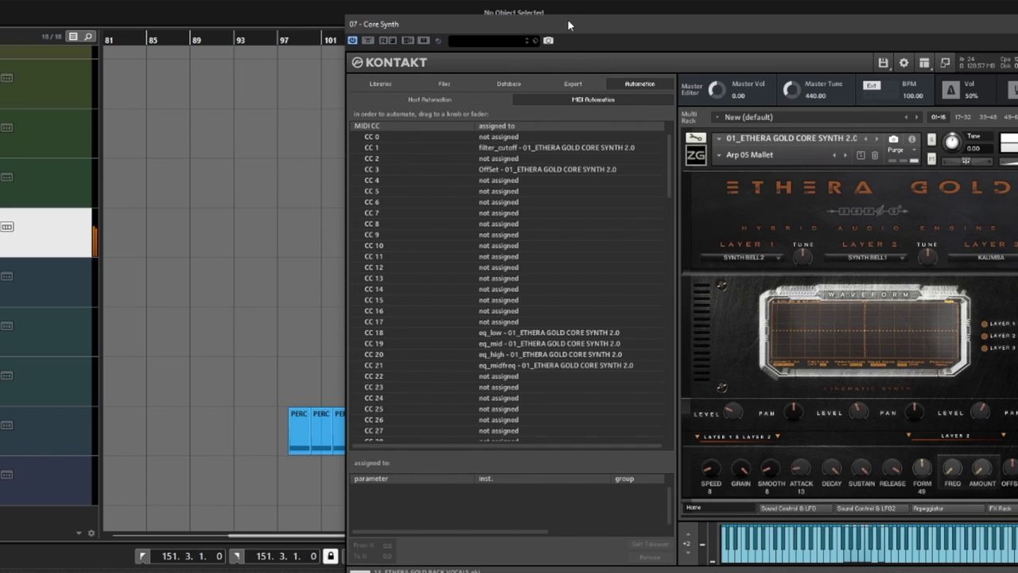
pyautogui.moveTo(566, 28); pyautogui.dragTo(370, 0)
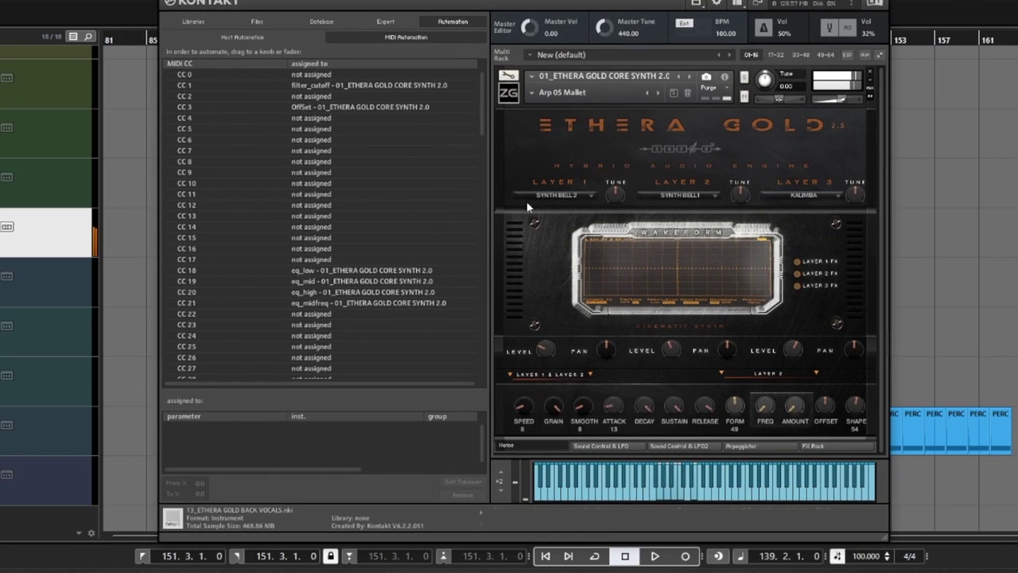
# - Activate and lock the Assignable Table in the sound control page of Arp 05 Mallet and start project playback
pyautogui.click(593, 449)
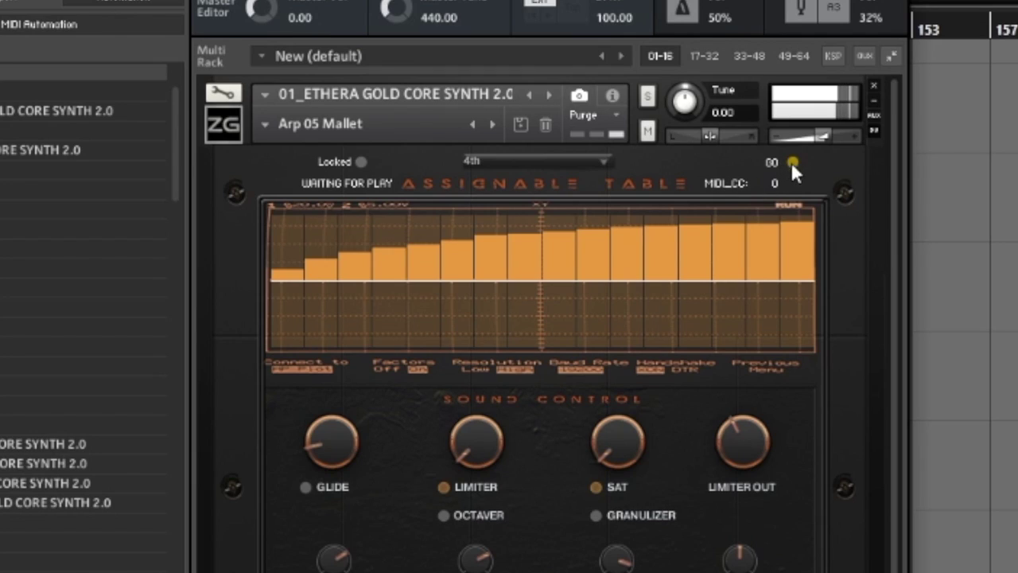
pyautogui.click(792, 162)
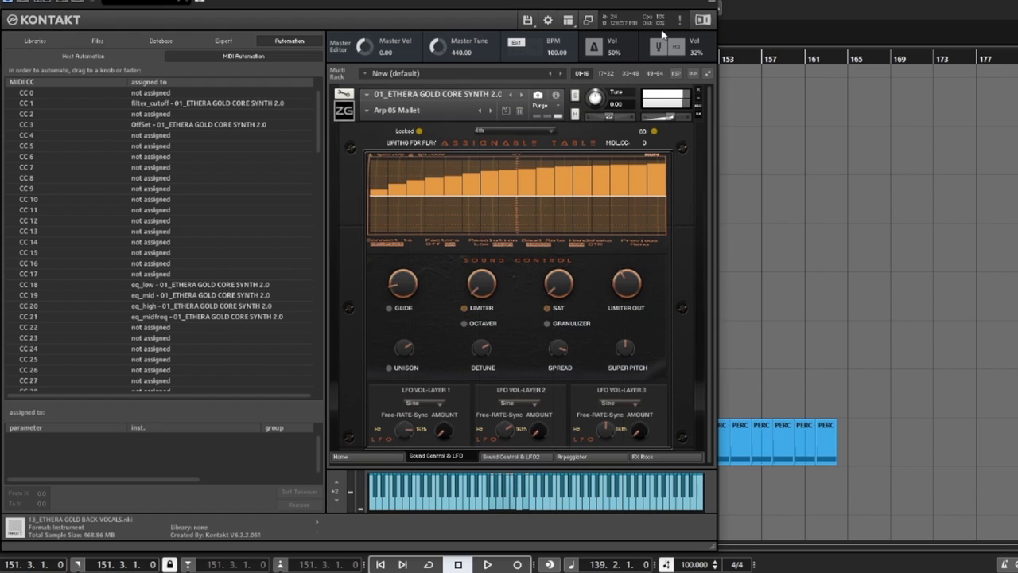
pyautogui.press('space')
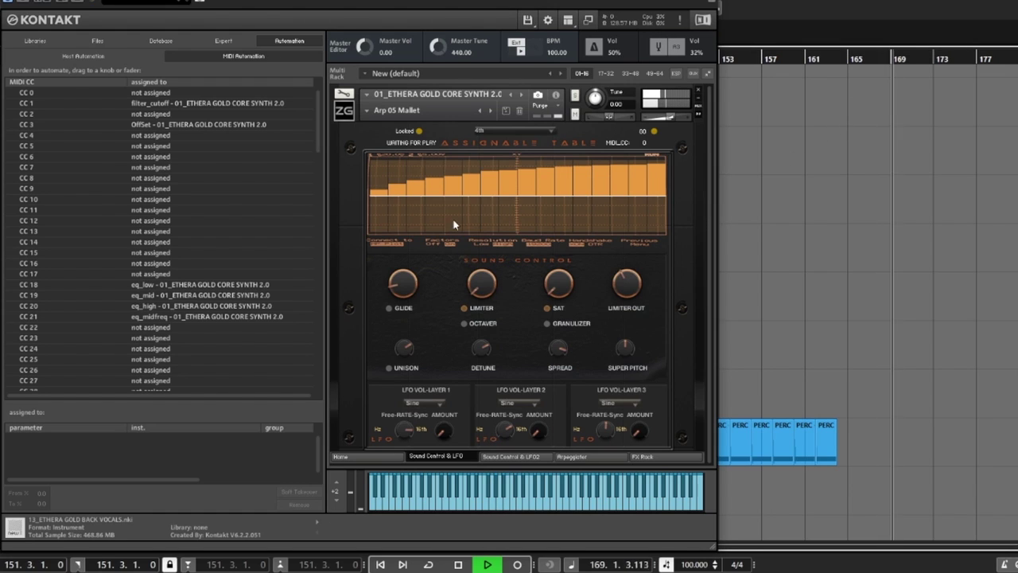
# - Redraw the Assignable Table as alternating high and low bars and set its MIDI_CC to 2
pyautogui.click(397, 201)
pyautogui.click(441, 200)
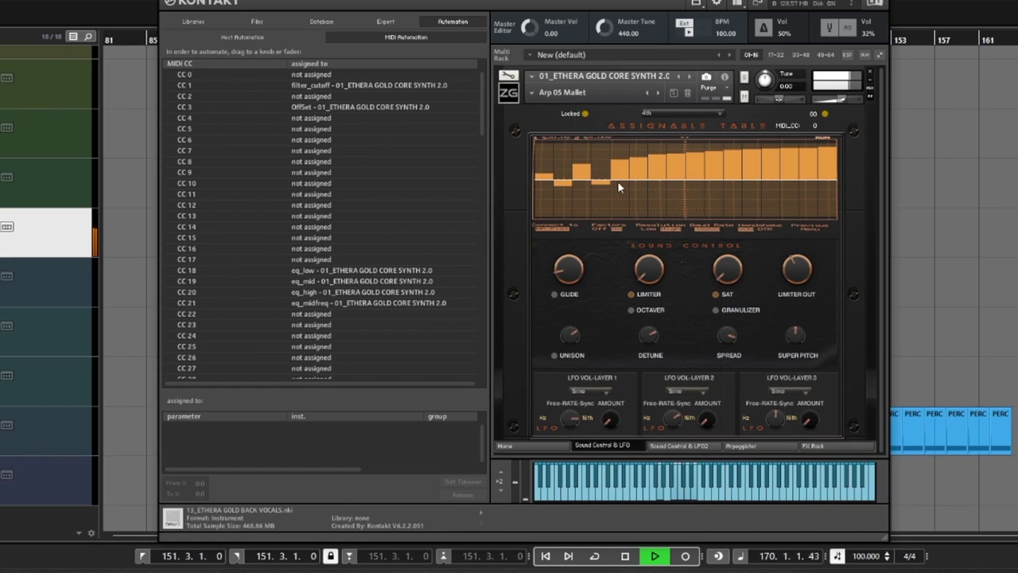
pyautogui.click(676, 188)
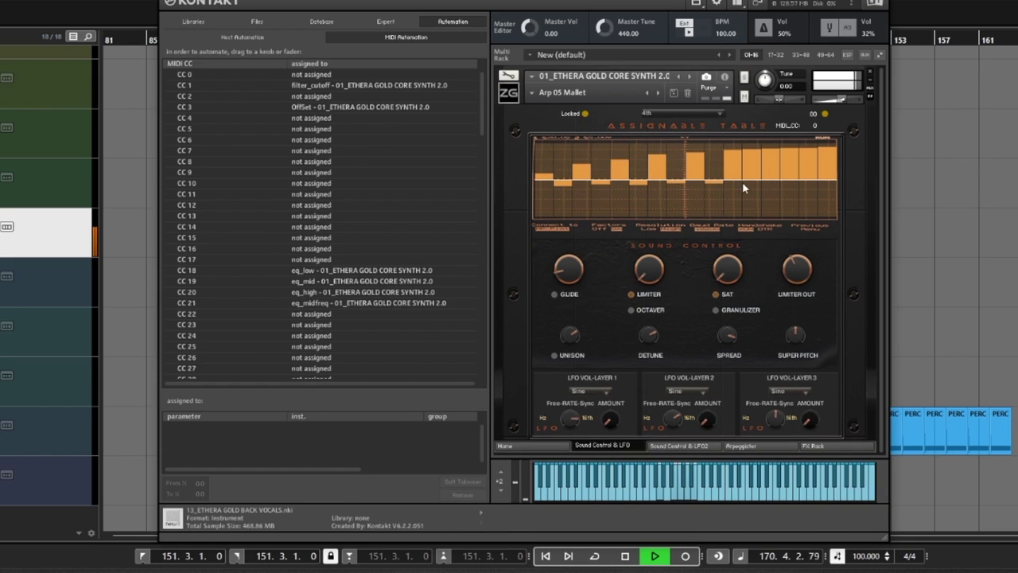
pyautogui.click(812, 168)
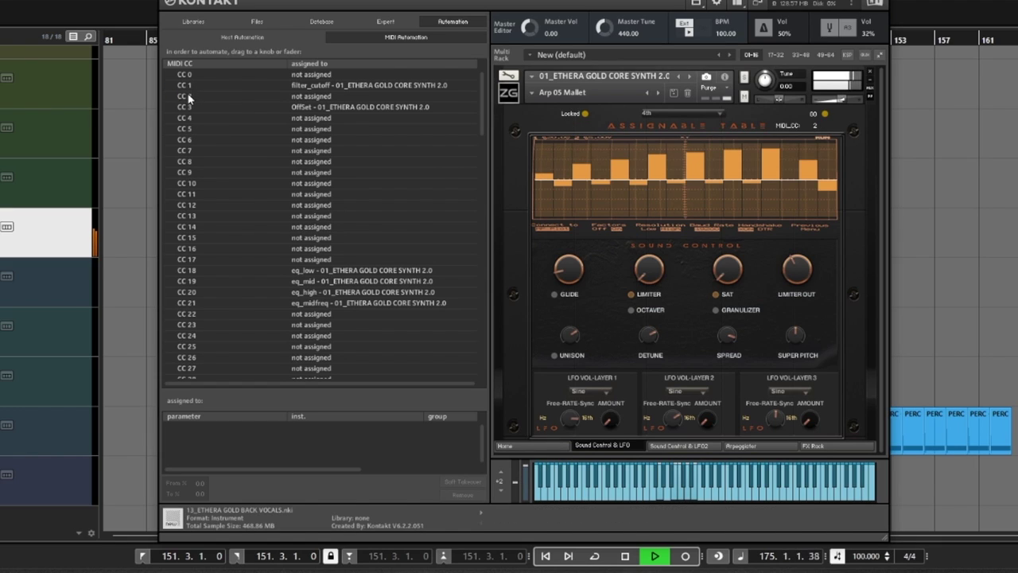
# - Assign MIDI CC 2 to the Core Synth's Form knob
pyautogui.click(555, 446)
pyautogui.click(254, 96)
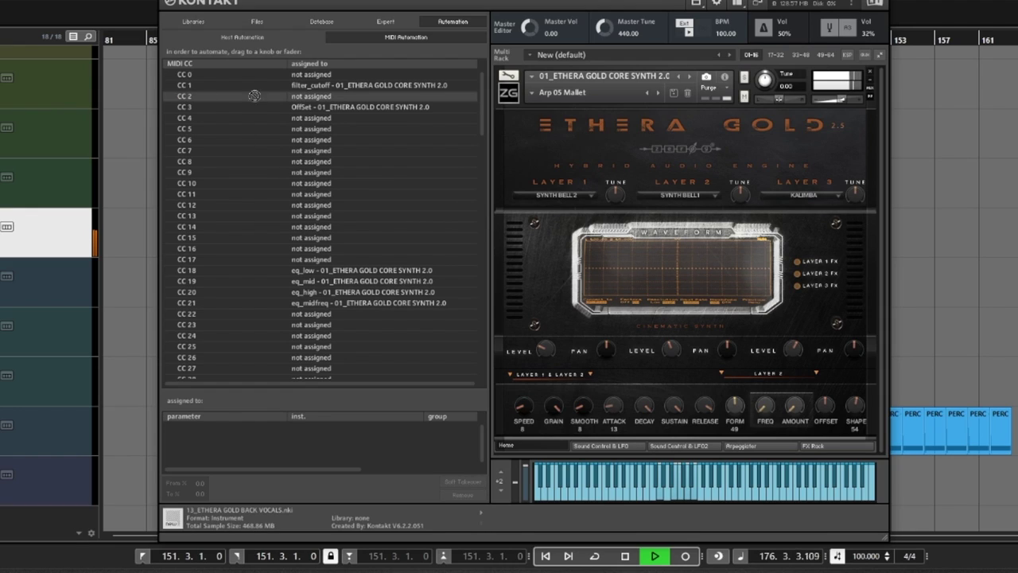
pyautogui.moveTo(726, 317); pyautogui.dragTo(738, 412)
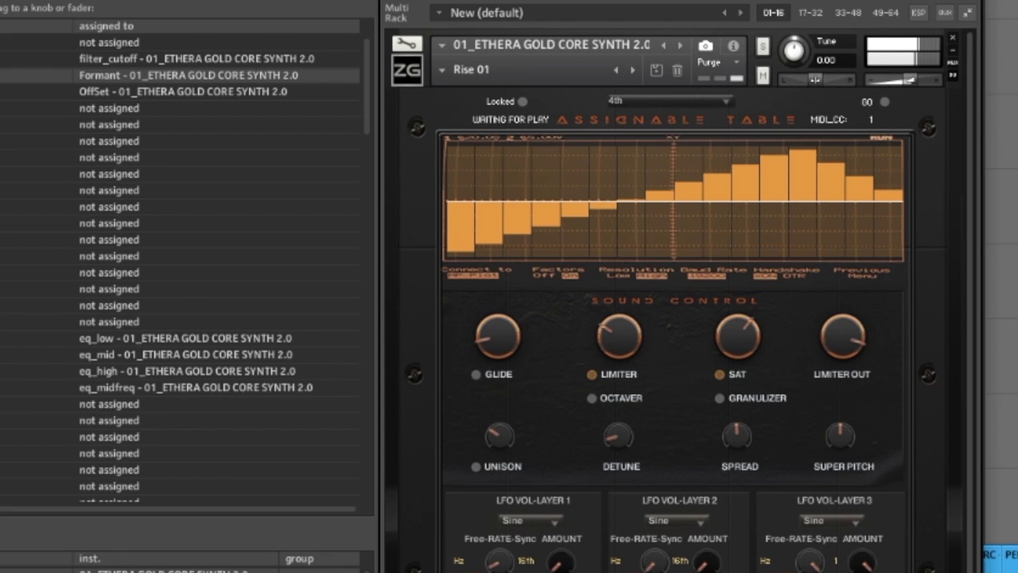
# - Set the Layer 1 volume LFO rate of the Rise 01 snapshot to 1 and adjust its Shape amount
pyautogui.moveTo(498, 567); pyautogui.dragTo(595, 477)
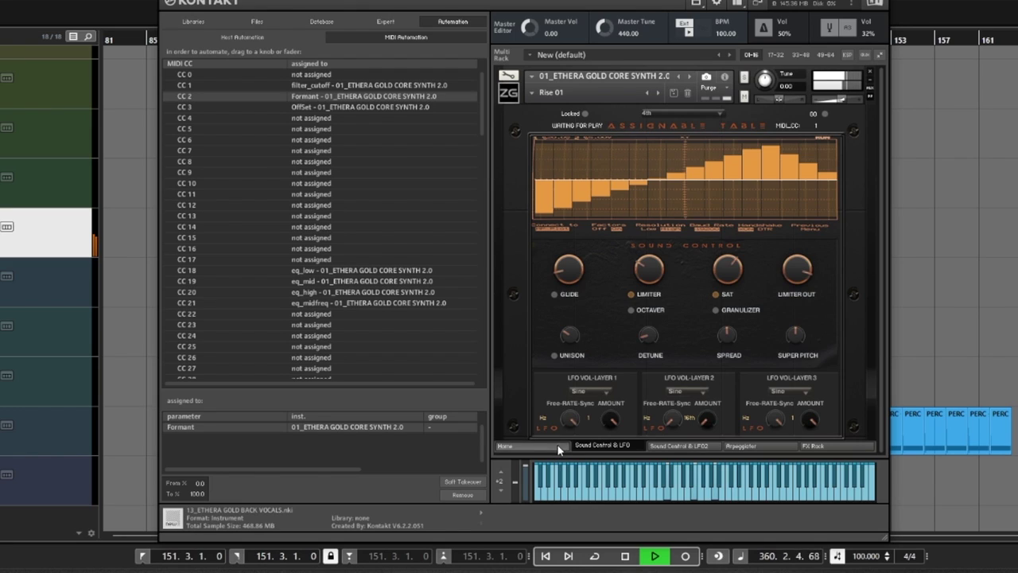
pyautogui.click(555, 450)
pyautogui.moveTo(853, 407); pyautogui.dragTo(856, 406)
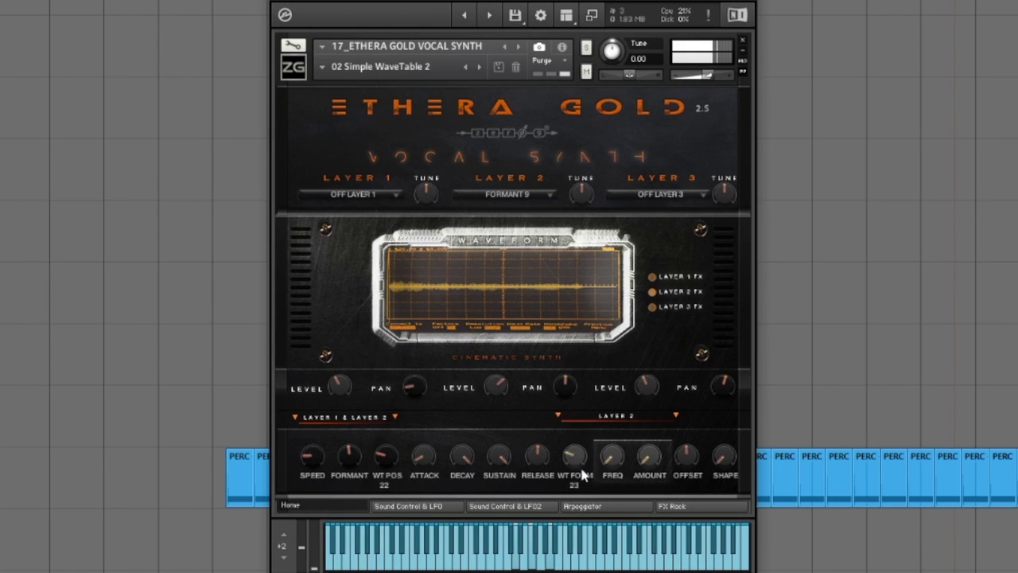
# - Sweep WT Form in 02 Simple WaveTable 2, and set WT Pos to 22, WT Form to 87 and Shape to 32 in 03 Simple WaveTable 3
pyautogui.moveTo(583, 475); pyautogui.dragTo(597, 447)
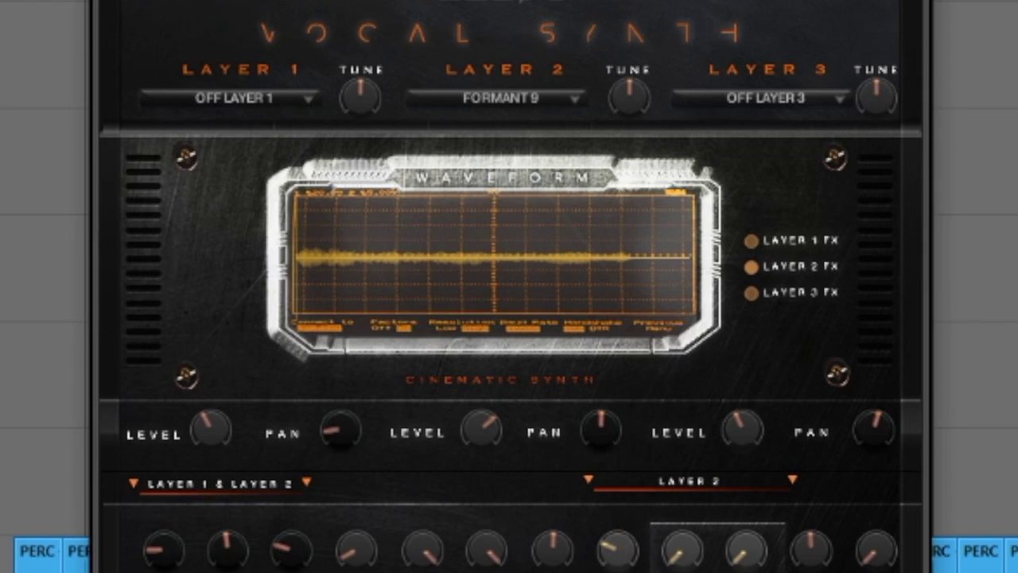
pyautogui.click(487, 101)
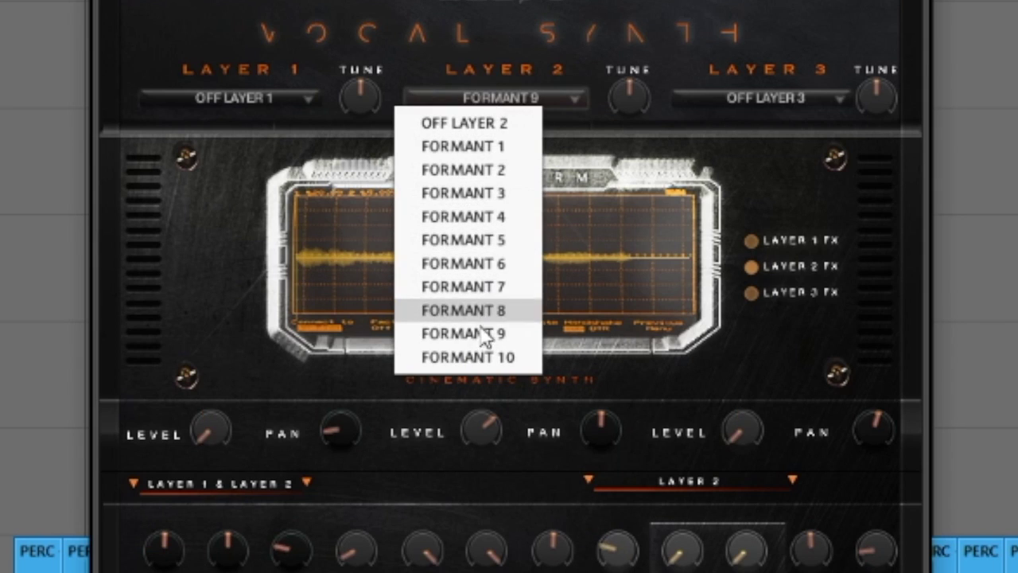
pyautogui.click(623, 165)
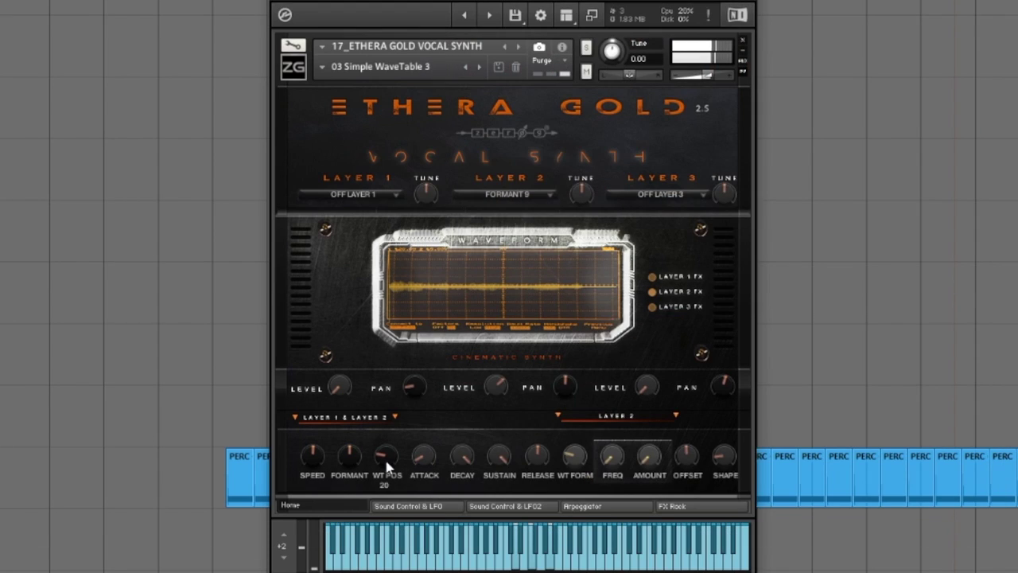
pyautogui.moveTo(393, 436); pyautogui.dragTo(587, 467)
pyautogui.moveTo(720, 464); pyautogui.dragTo(723, 450)
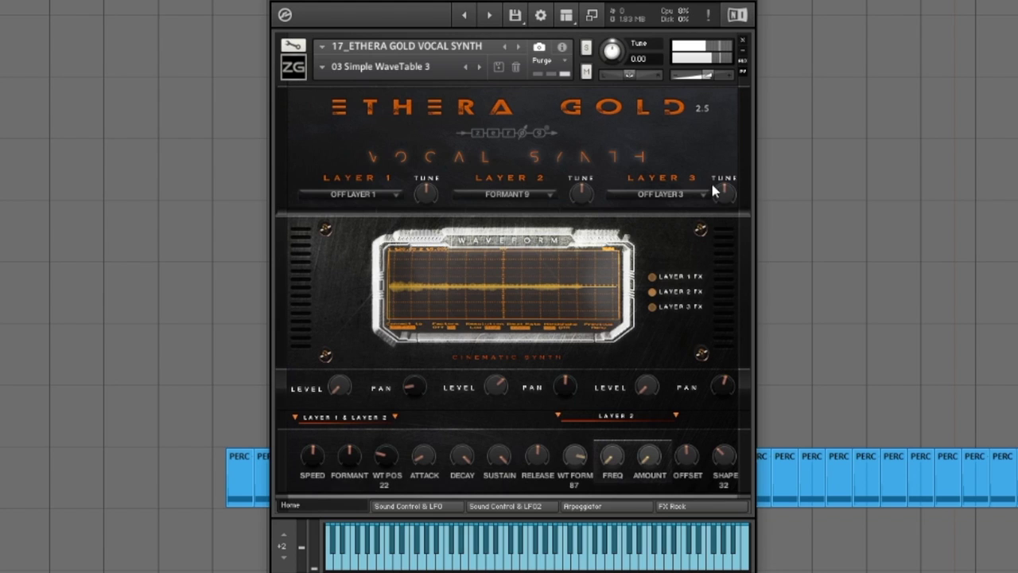
# - Load the 06 WaveTable Bass snapshot, set its WT Pos and Shape to 51, and raise its WT Form
pyautogui.click(374, 66)
pyautogui.click(441, 230)
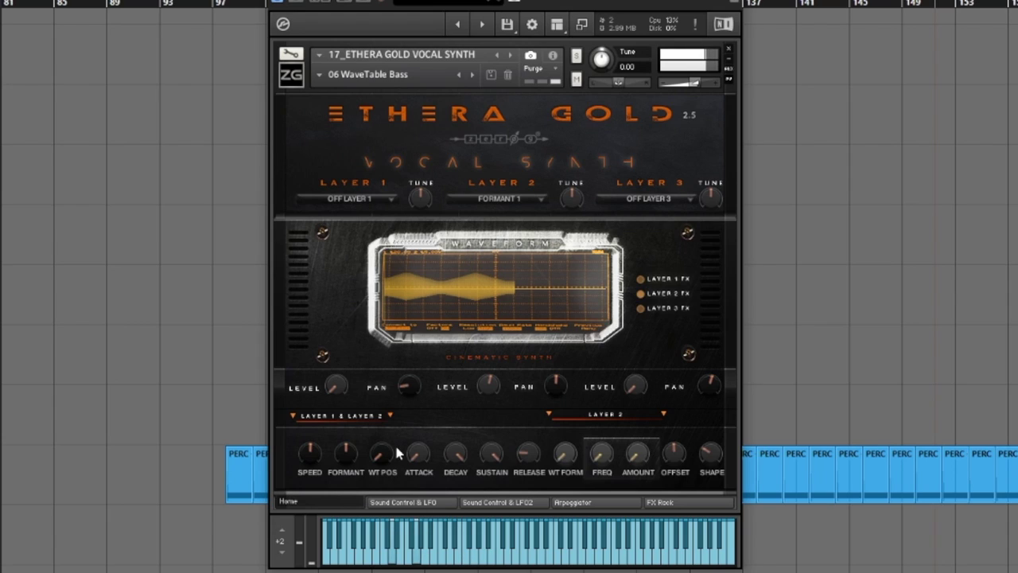
pyautogui.moveTo(386, 443)
pyautogui.scroll(5, 388, 430)
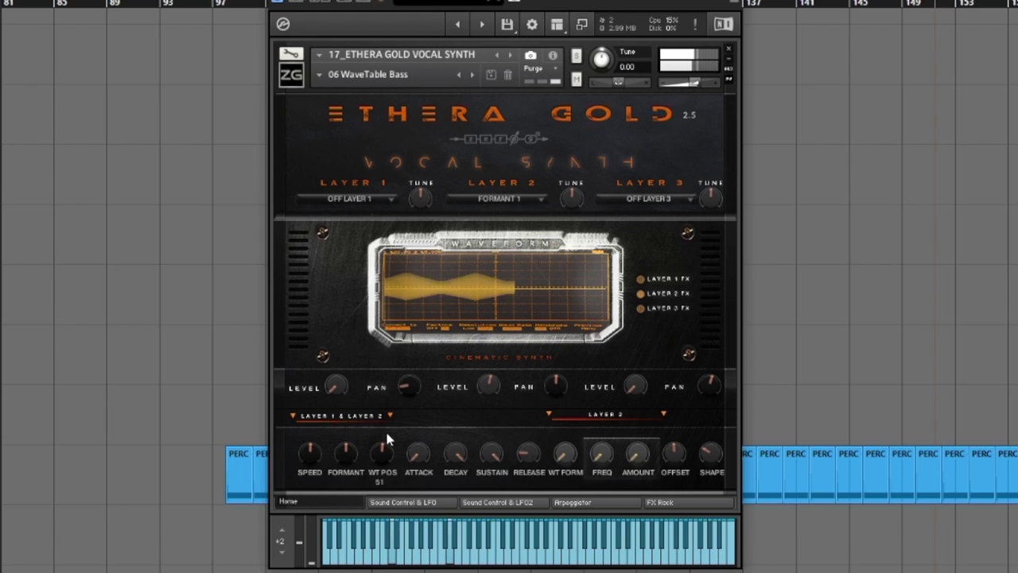
pyautogui.moveTo(723, 451)
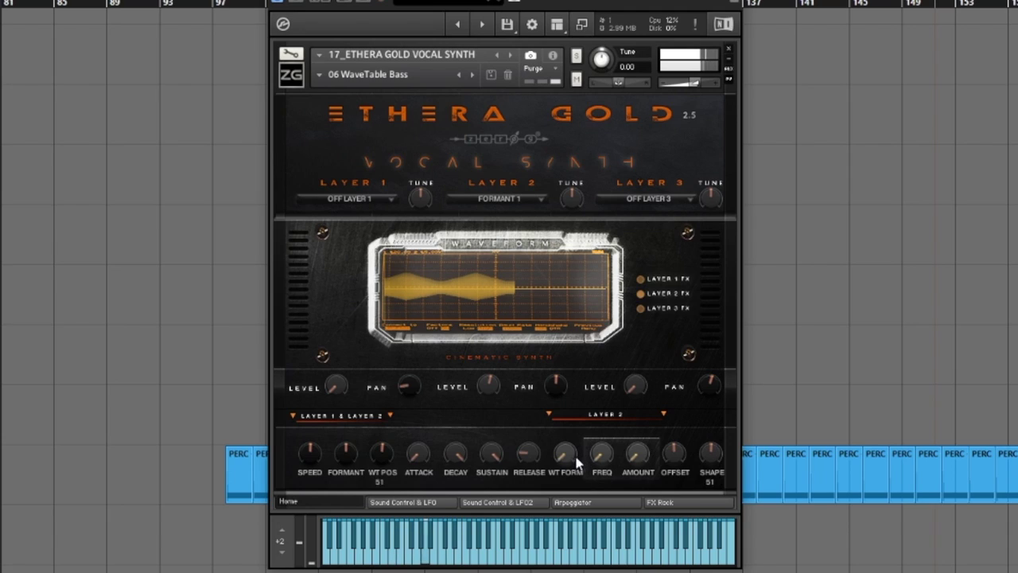
pyautogui.moveTo(581, 463); pyautogui.dragTo(583, 402)
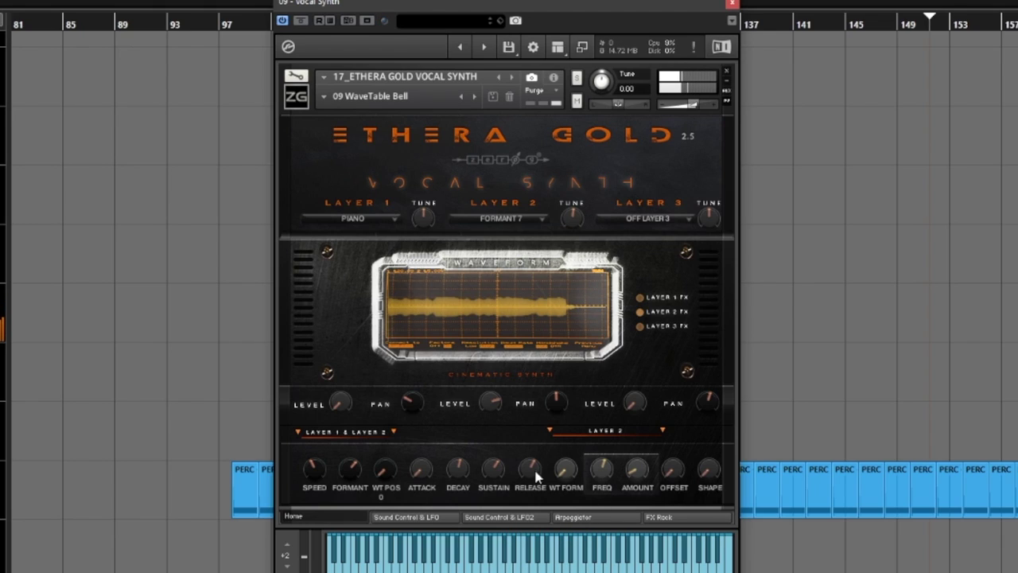
# - Set the WT Form of the 09 WaveTable Bell snapshot to 78
pyautogui.click(567, 472)
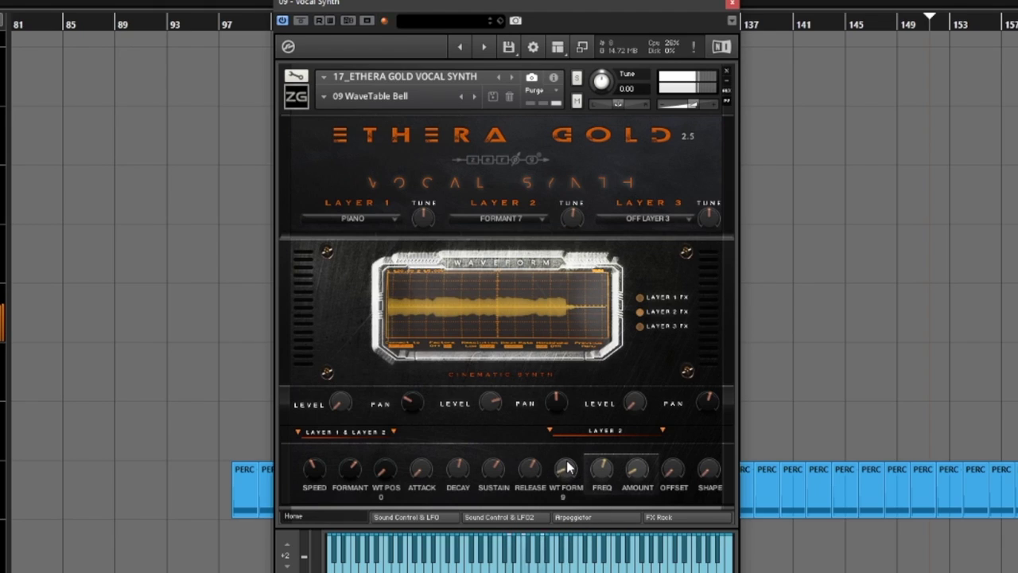
pyautogui.moveTo(567, 472); pyautogui.dragTo(580, 412)
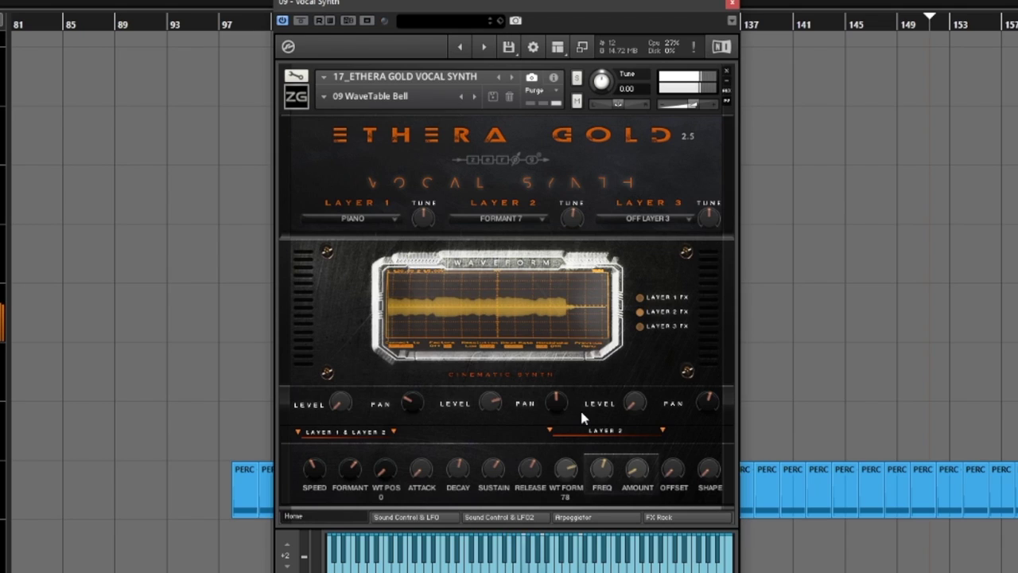
# - Load the 10 WaveTable Gnome snapshot in the Vocal Synth and advance through the following wavetable snapshots to 17 WaveTable Strange Piano
pyautogui.click(326, 97)
pyautogui.moveTo(350, 186)
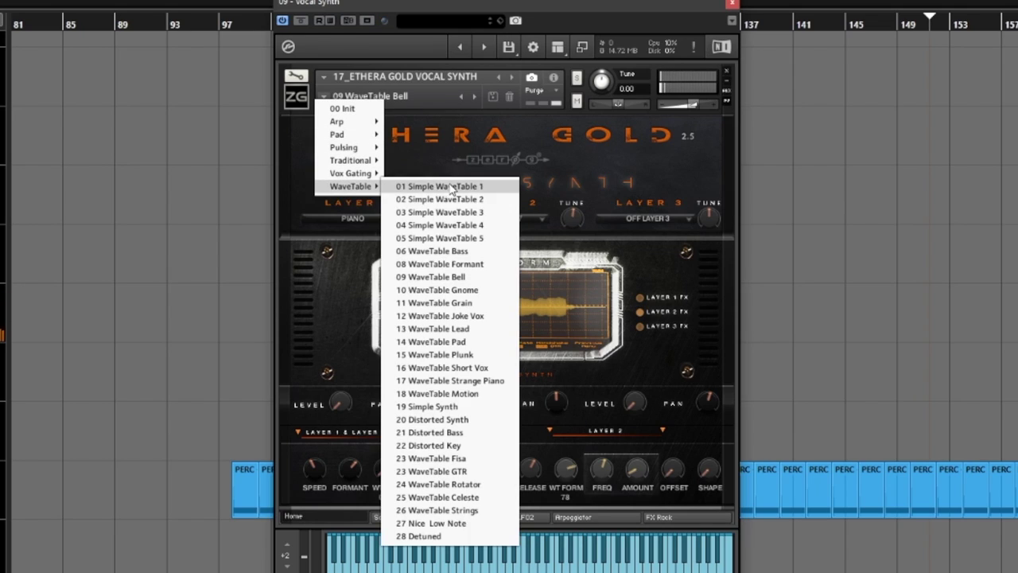
pyautogui.click(476, 292)
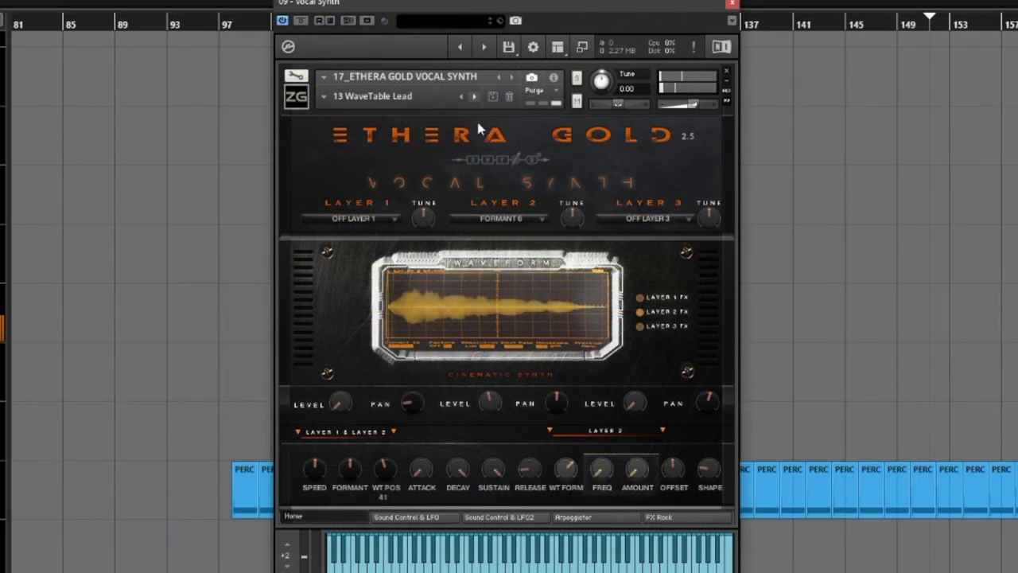
pyautogui.click(474, 96)
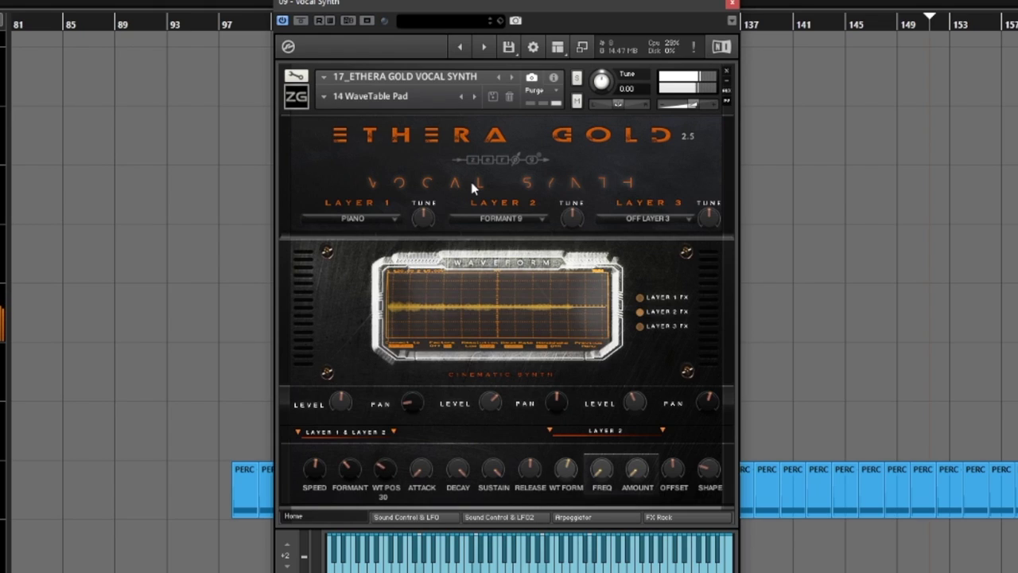
pyautogui.click(474, 97)
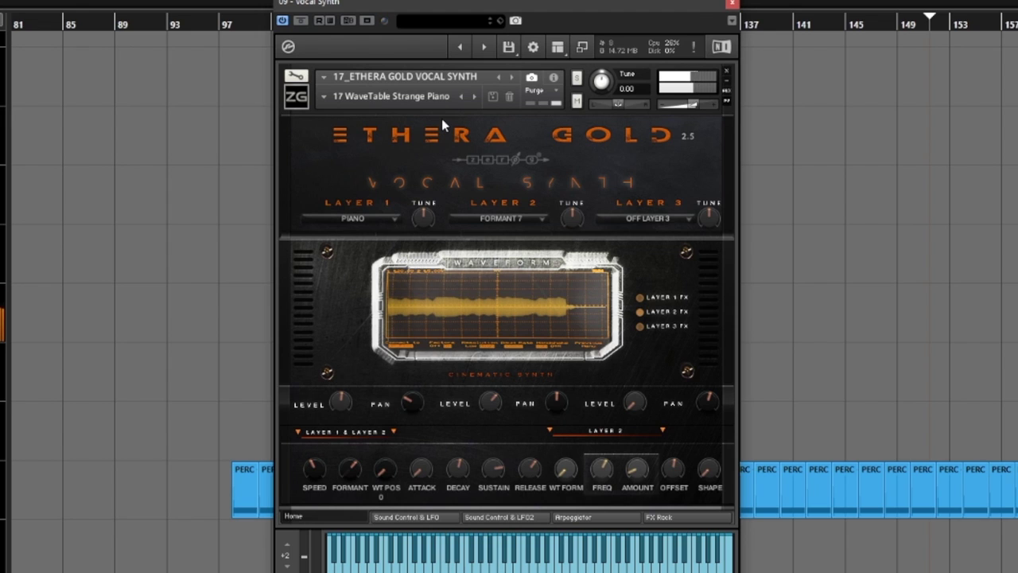
# - Audition further Vocal Synth snapshots, including 04 Arp, 07 Ethereal Mantra, 09 Tu-Ru, 10 NaNa-Oh-Eh and 11 Mmm Drone
pyautogui.click(474, 96)
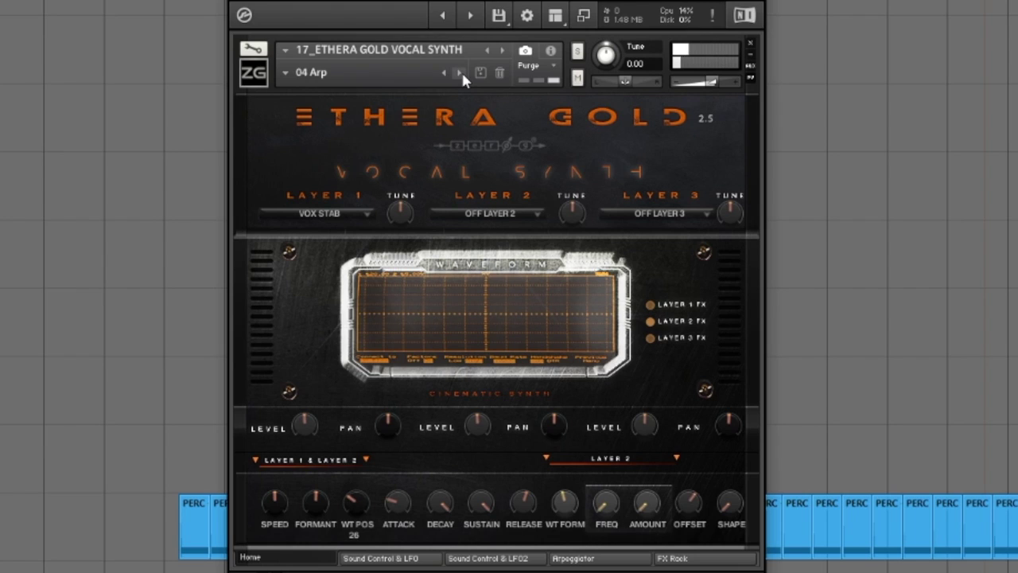
pyautogui.click(459, 72)
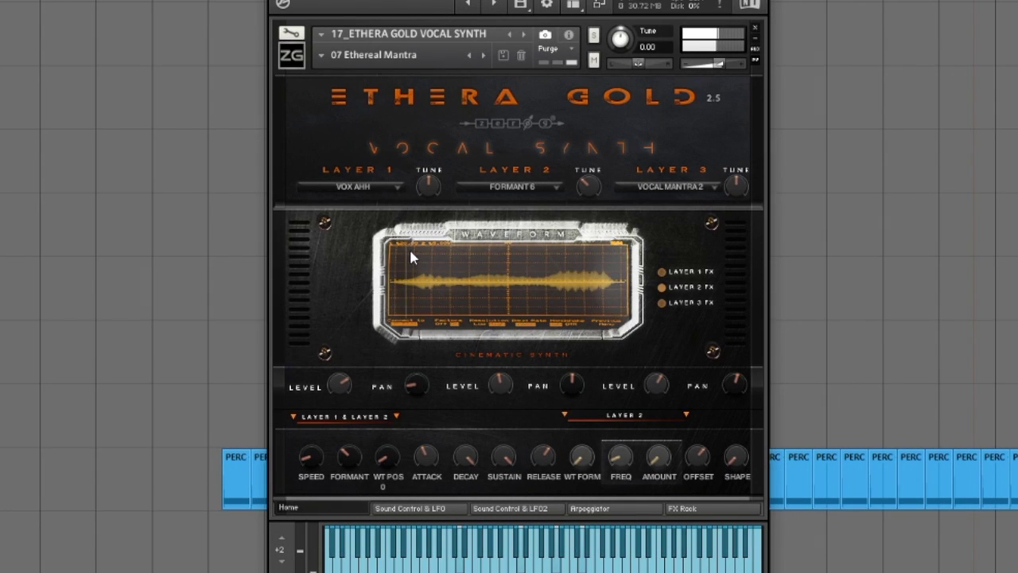
pyautogui.click(483, 55)
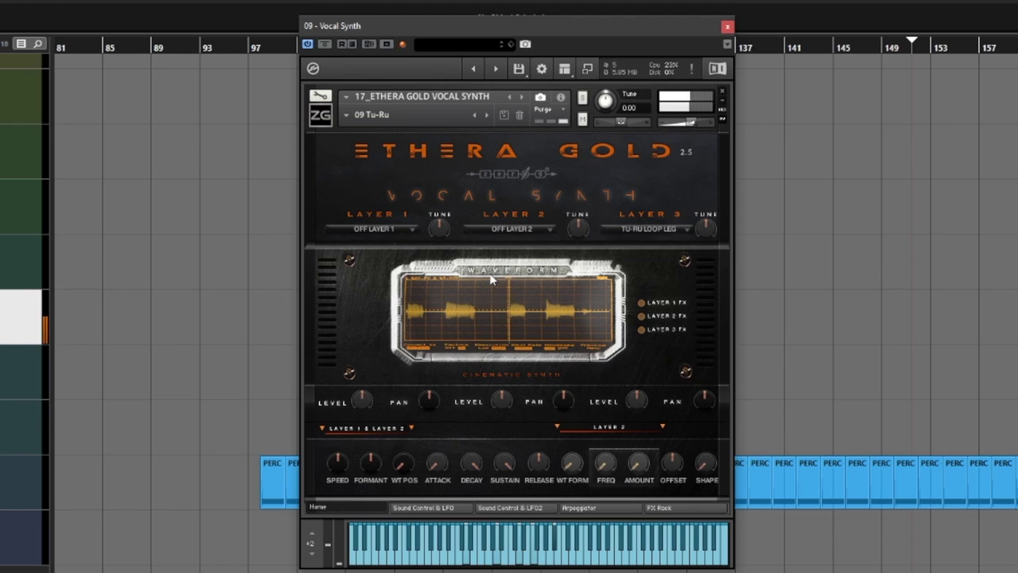
pyautogui.click(487, 115)
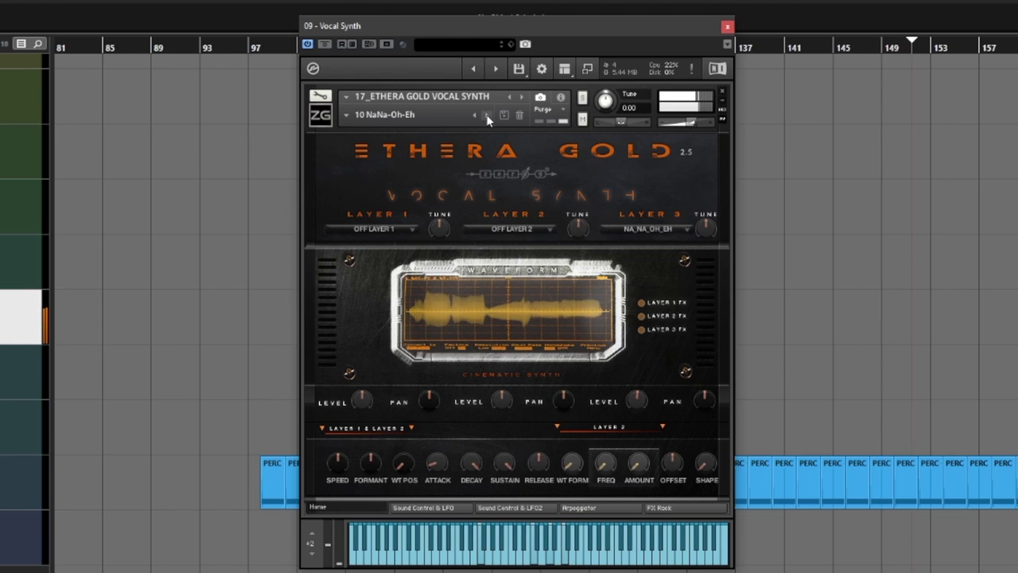
pyautogui.click(486, 115)
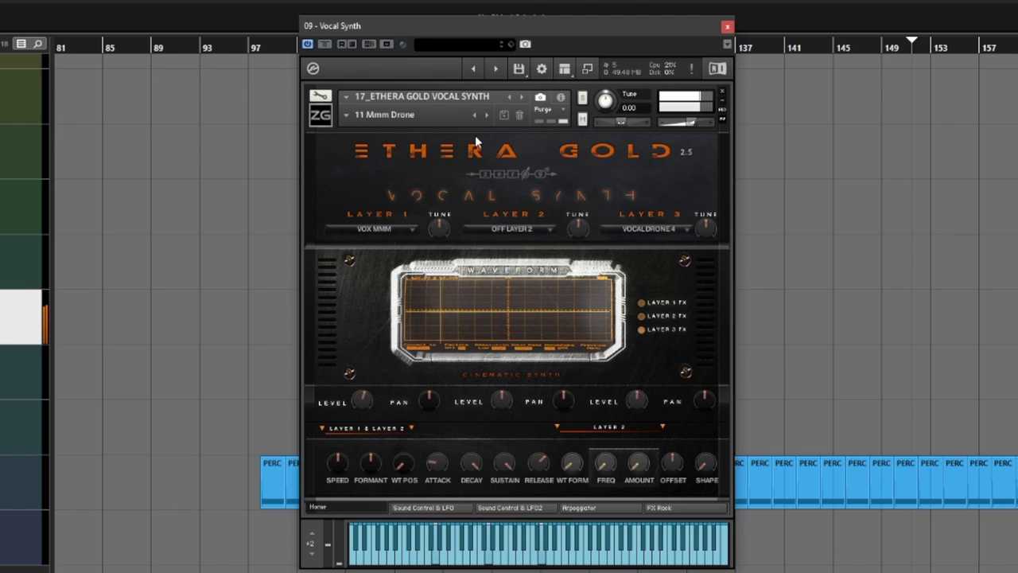
# - Audition the Vocal Synth snapshots 00 Gate Vox 06 and 00 Gate Vox 08, ending on 02 Piano Mantra
pyautogui.click(486, 114)
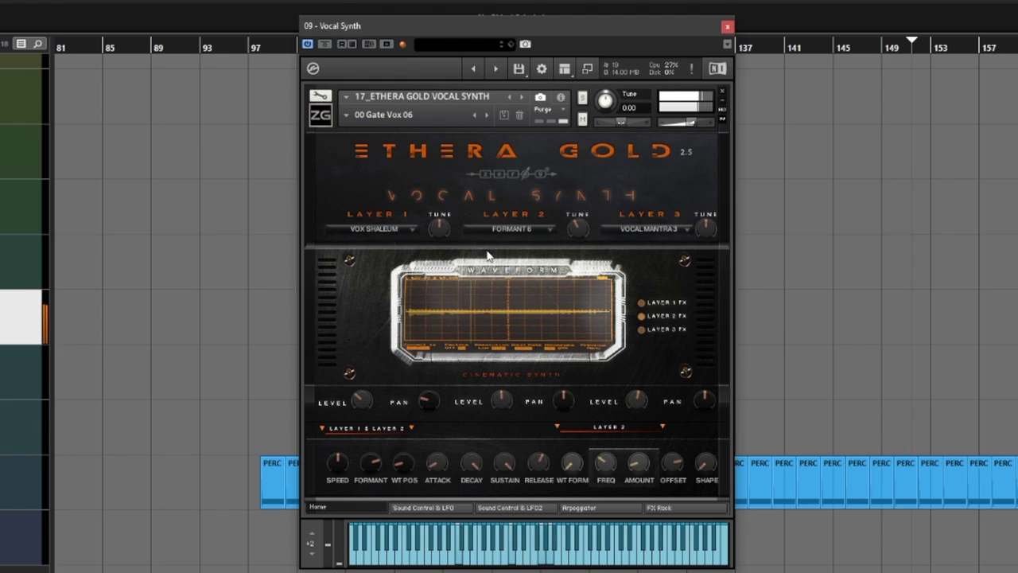
pyautogui.click(486, 114)
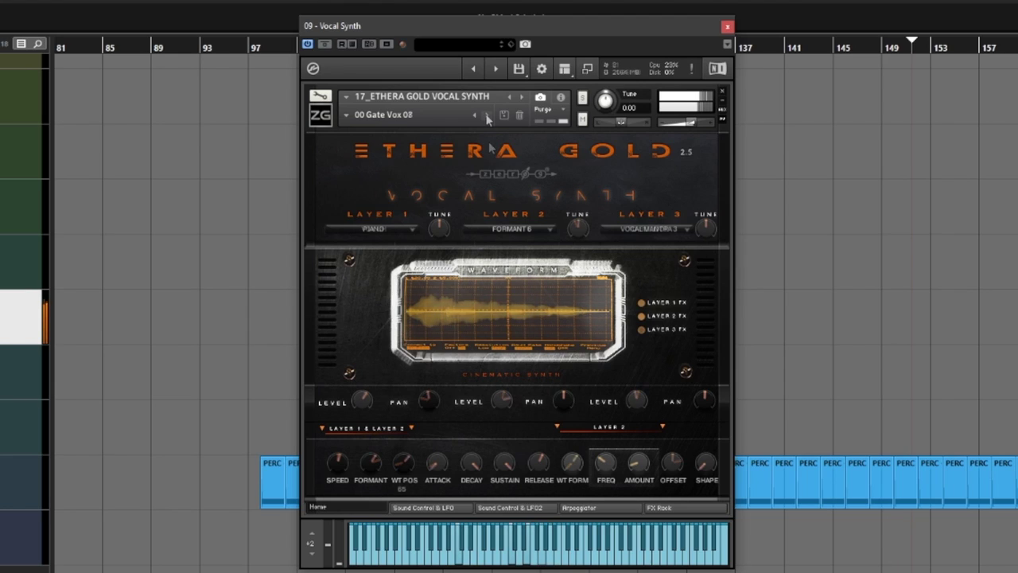
pyautogui.click(486, 115)
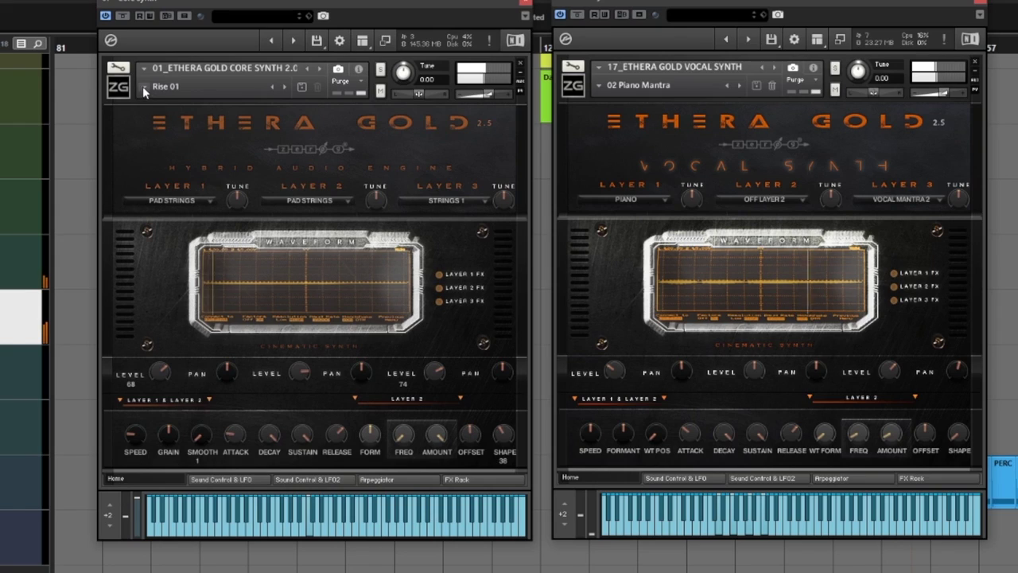
# - Load the I Remember snapshot from the Dark pads of CORE SYNTH 1.0 in the Core Synth instrument
pyautogui.click(143, 86)
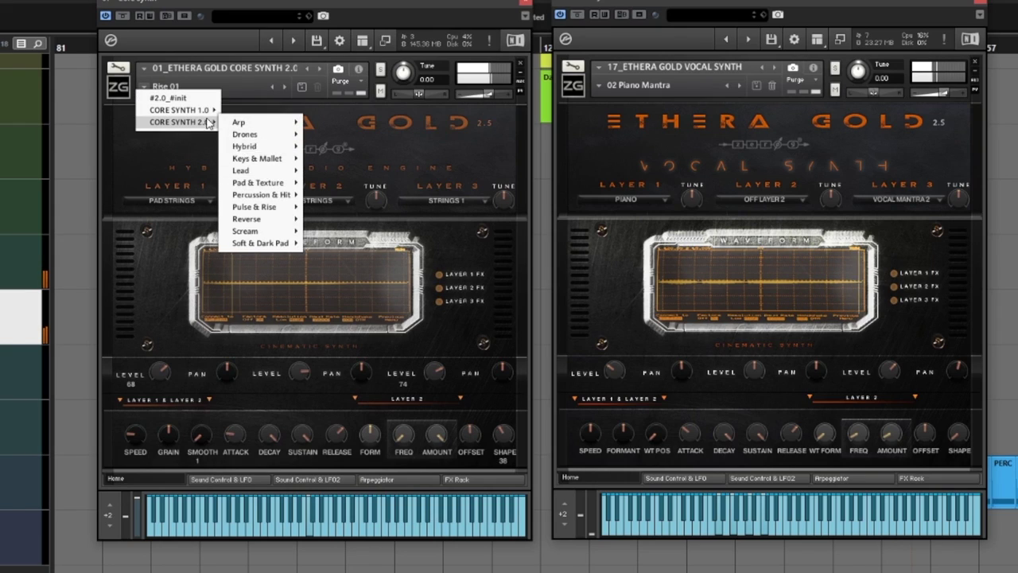
pyautogui.moveTo(202, 113)
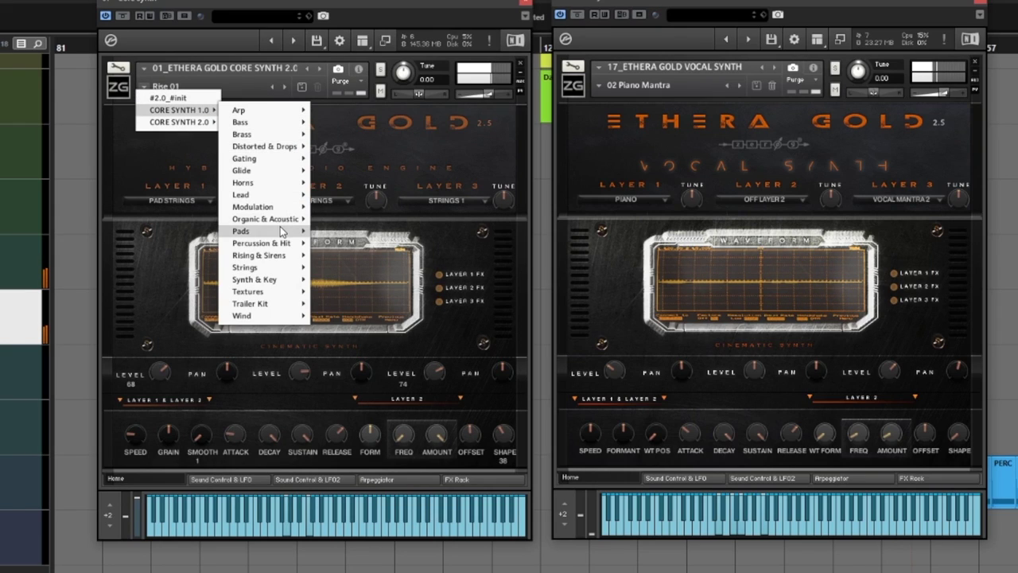
pyautogui.moveTo(284, 231)
pyautogui.moveTo(332, 255)
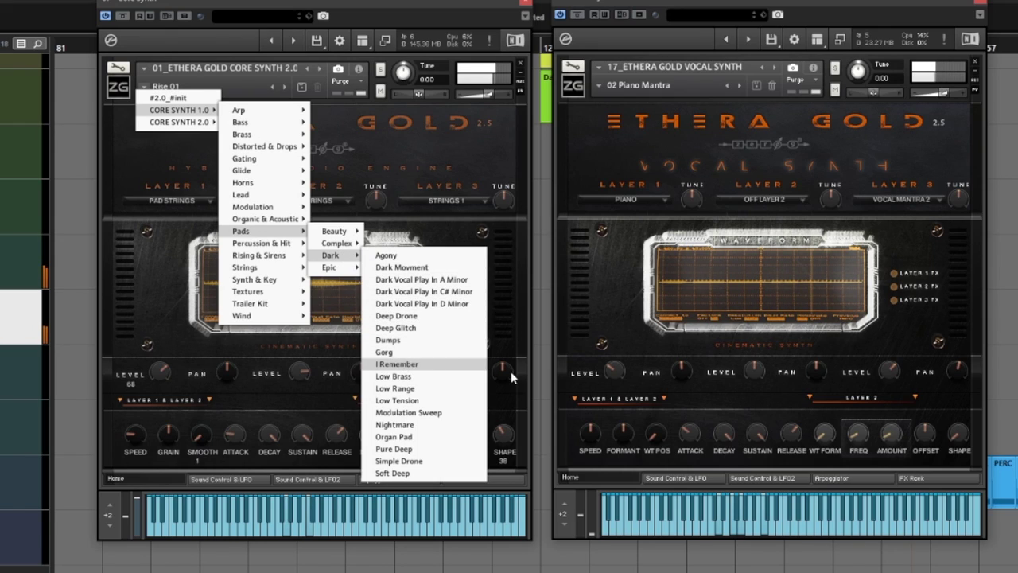
pyautogui.press('Return')
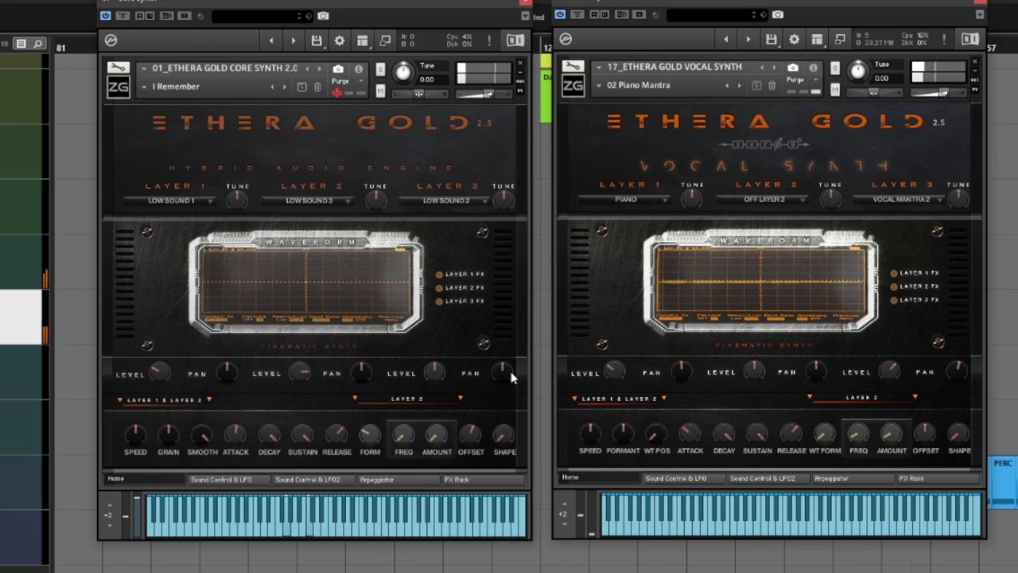